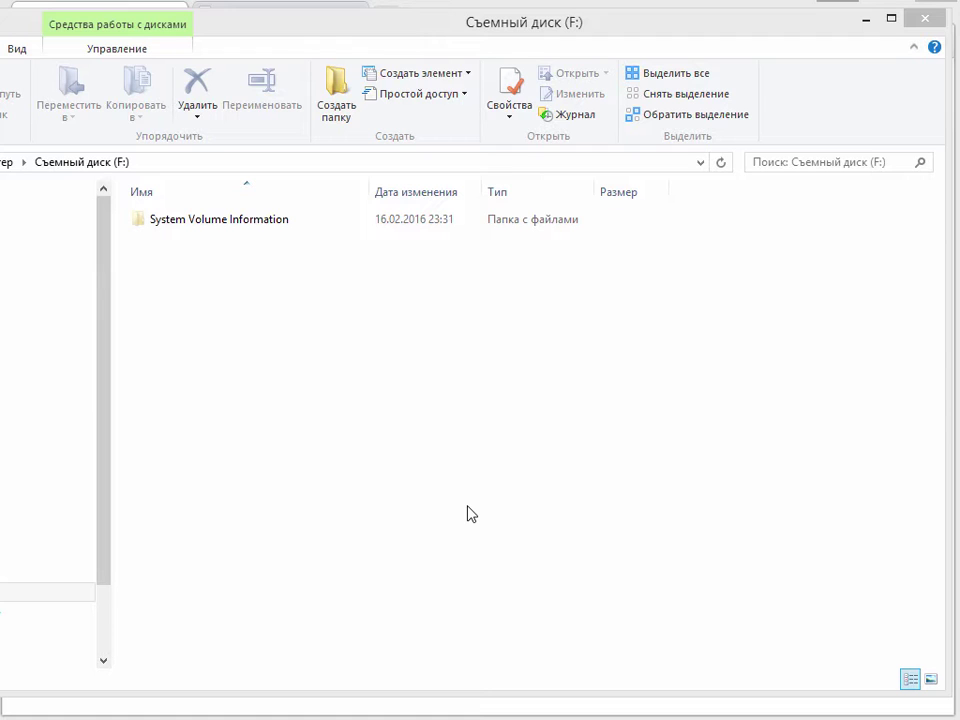
- Create a text file named network_settings.txt on removable drive F: and open it in Notepad
right_click(251, 293)
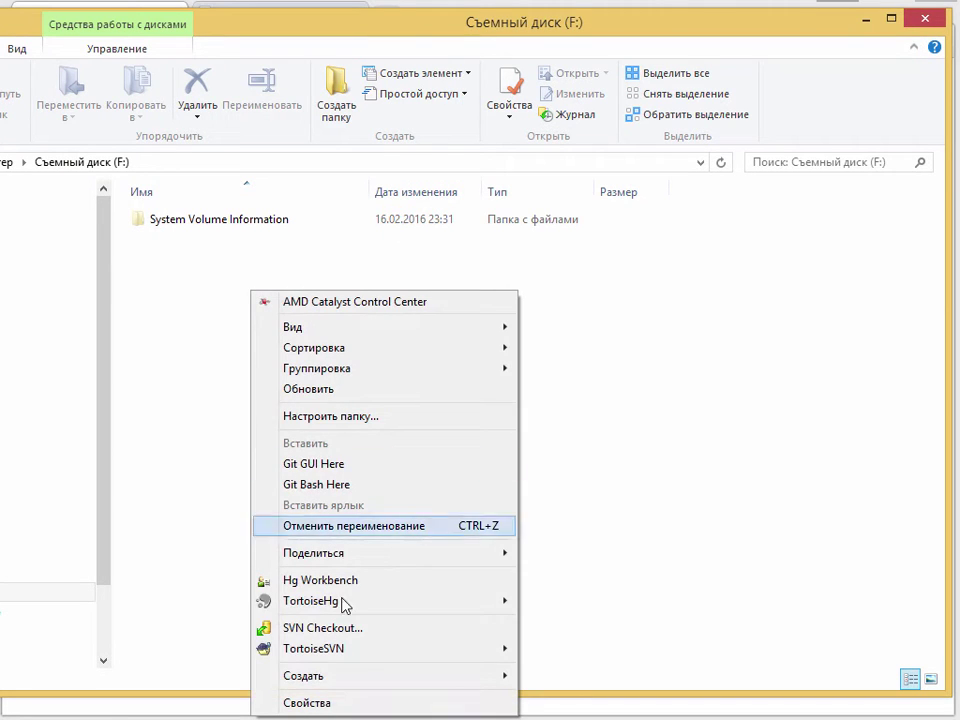
mouse_move(467, 686)
click(626, 638)
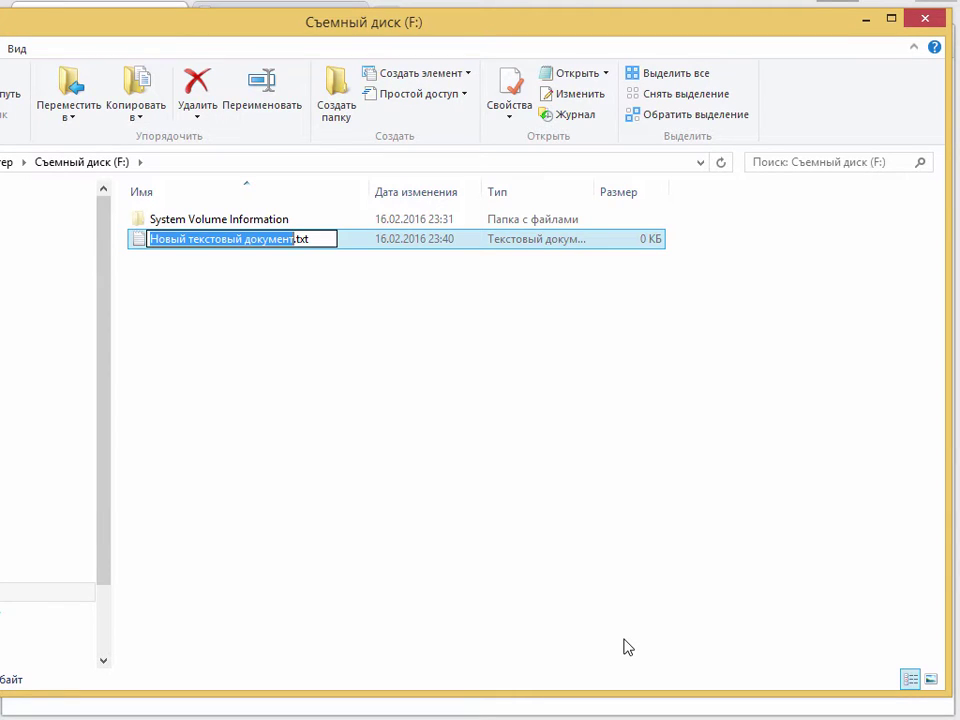
text(netwirk)
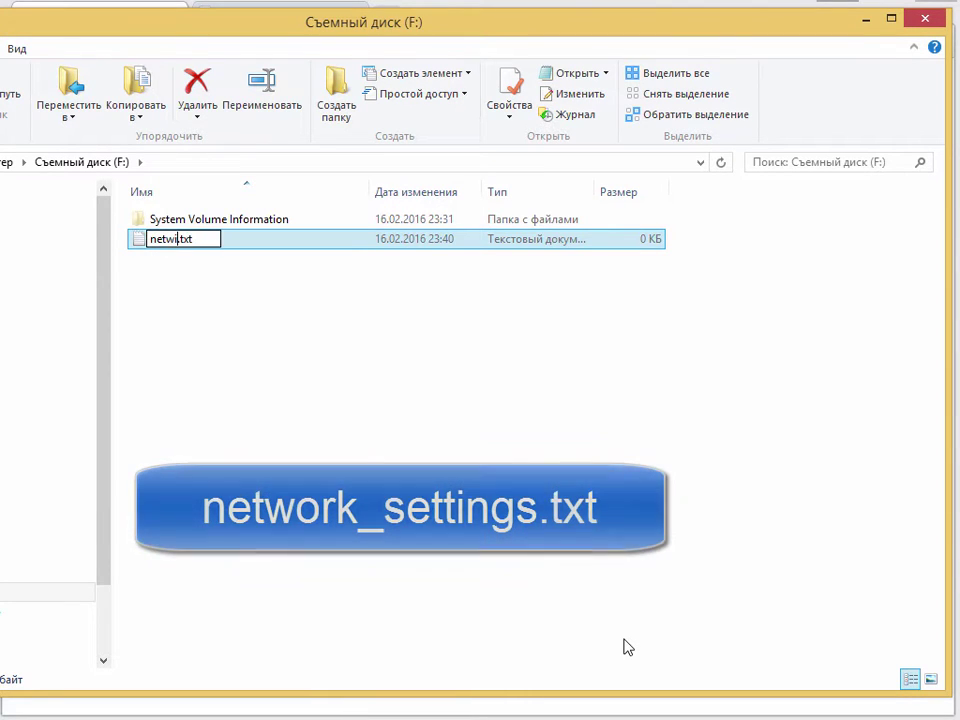
text(_sett)
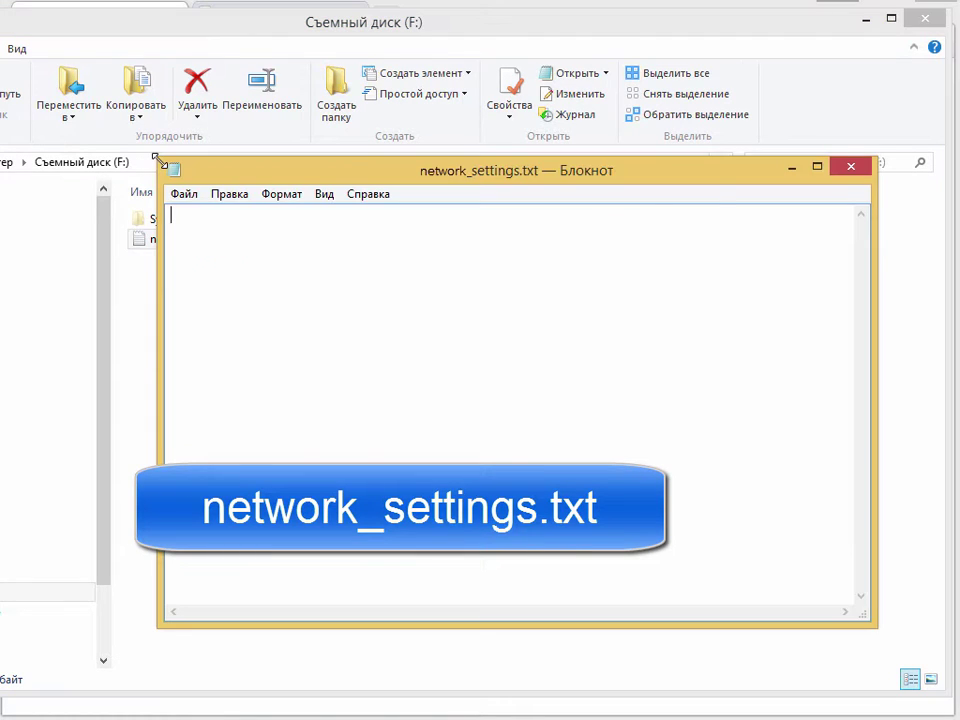
- Enter IP=192.168.1.200, GATEWAY=192.168.1.1, PREFIX=255.255.255.0, DNS1=8.8.8.8 and DNS2=8.8.4.4 on separate lines, save and close the file
text(IP)
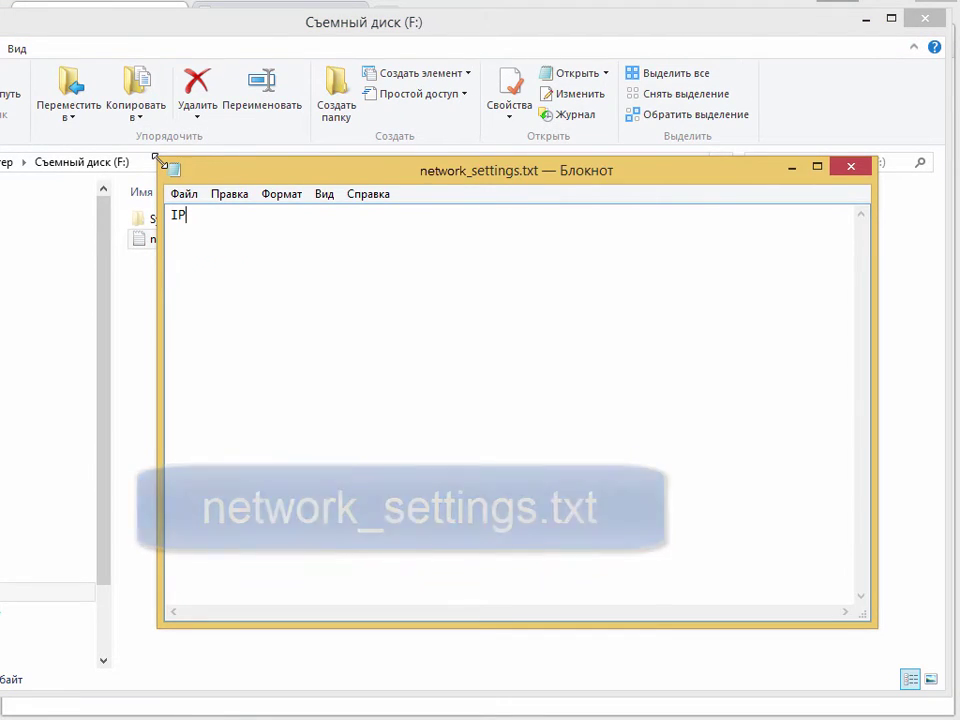
text(=192.)
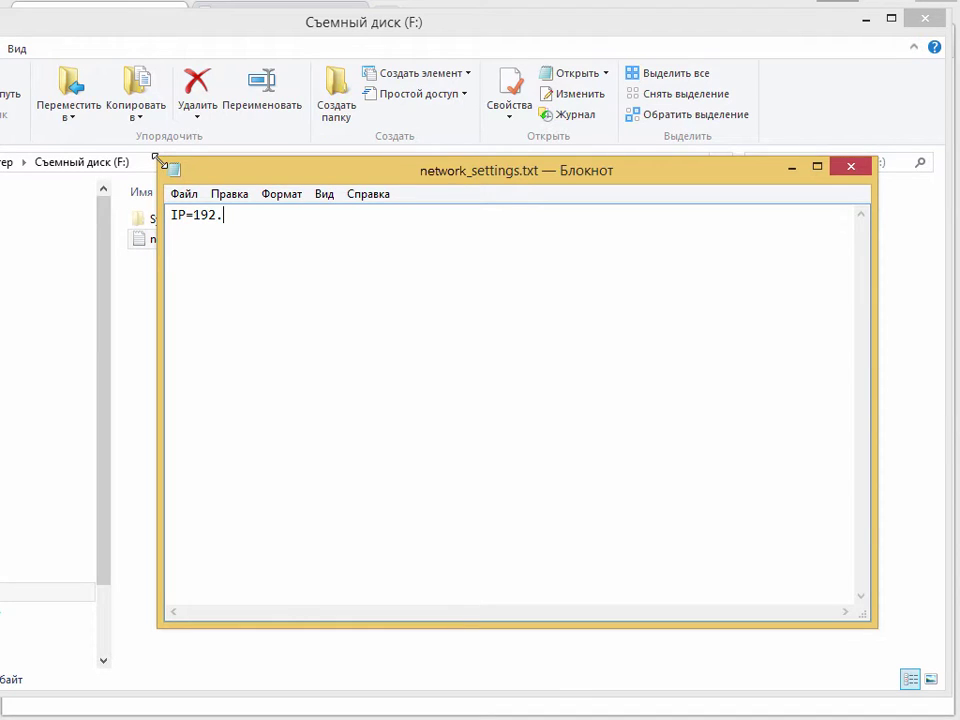
text(168.1.2)
text(GATE)
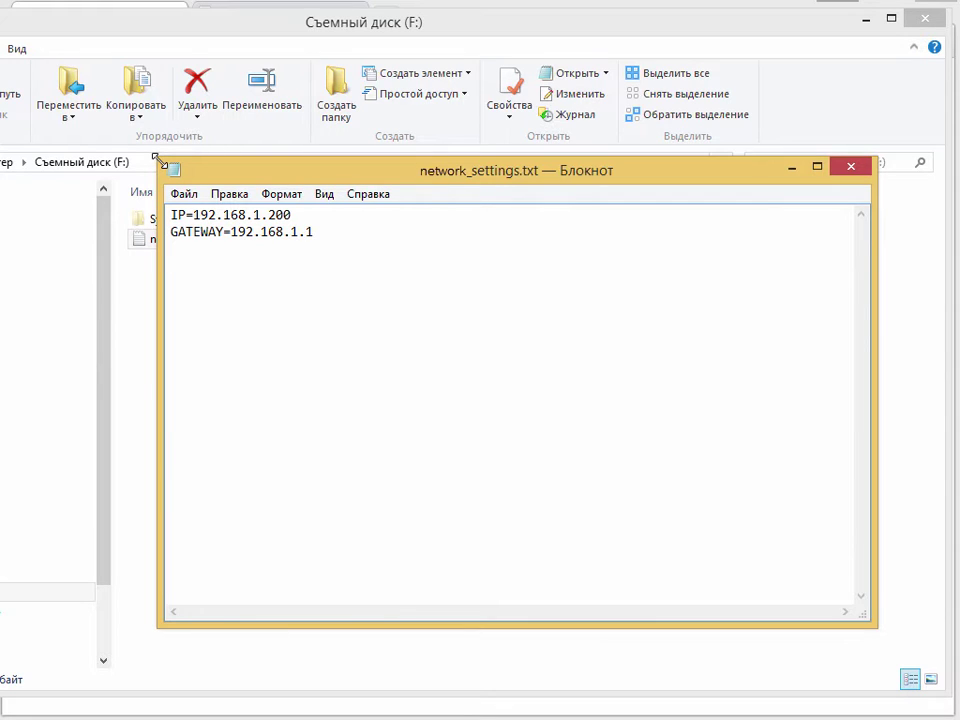
text(PREFIX=255.255.255.0 DNS1=8.8.8.8 DNS2=8.8.4.4)
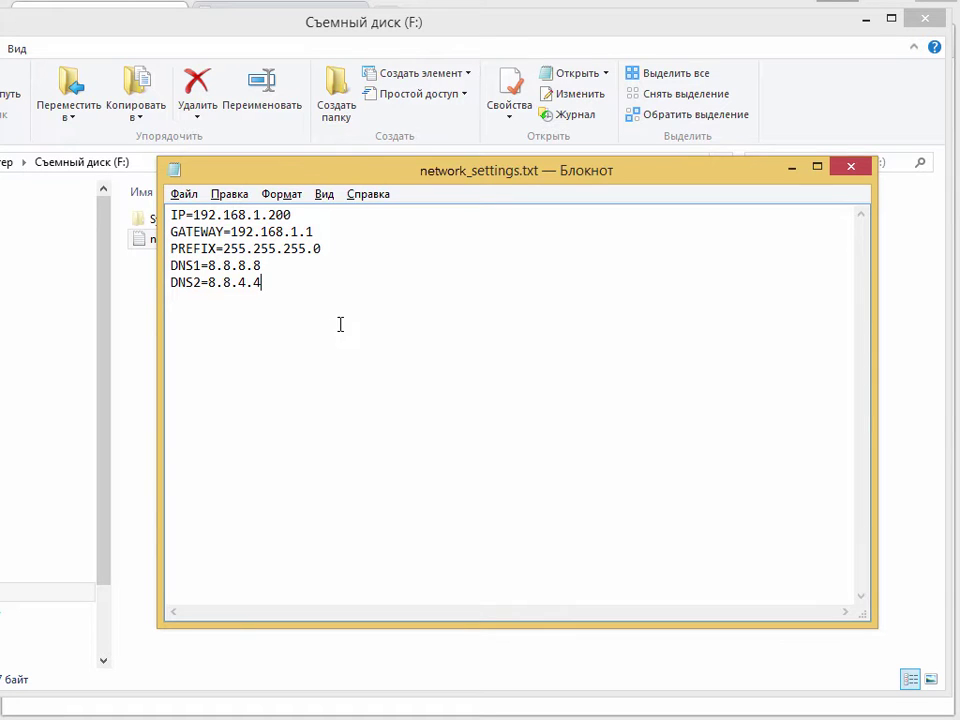
click(857, 170)
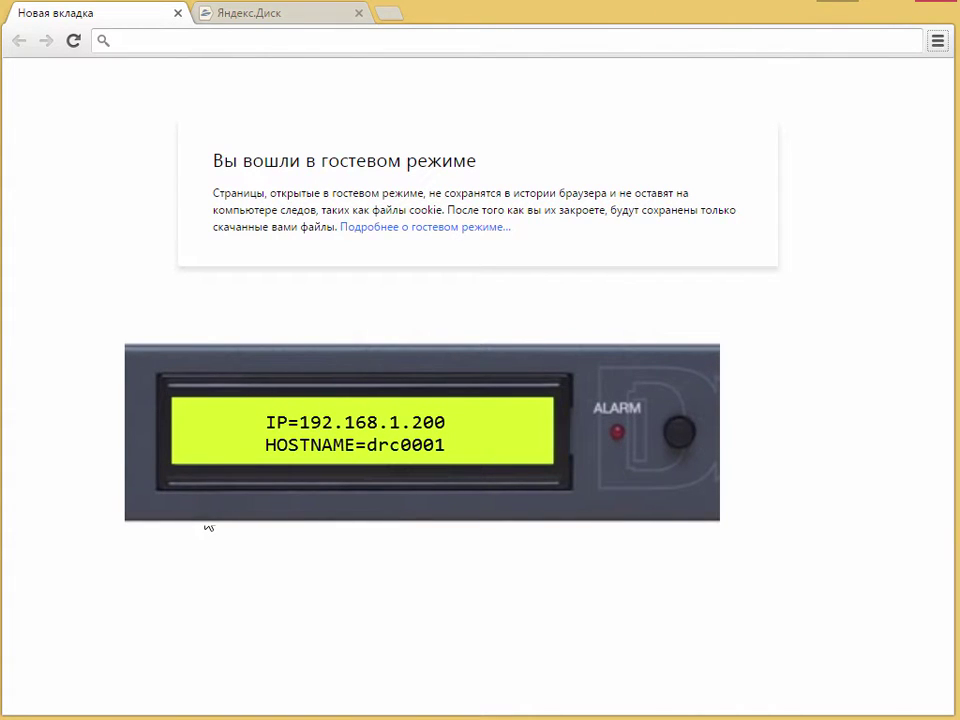
click(197, 45)
text(htt)
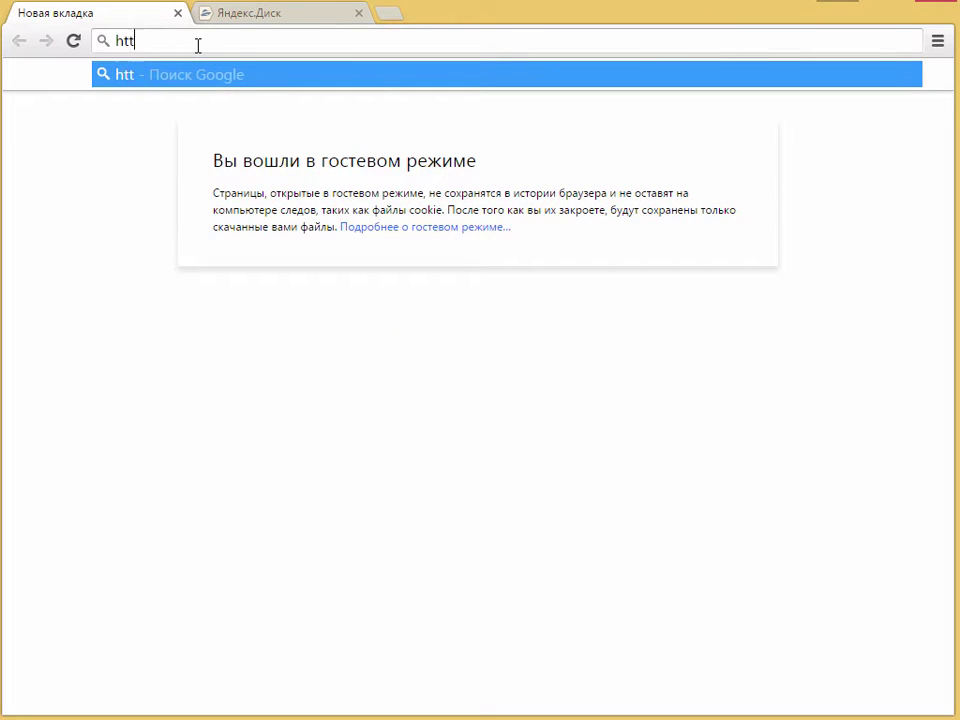
text(ps://192.)
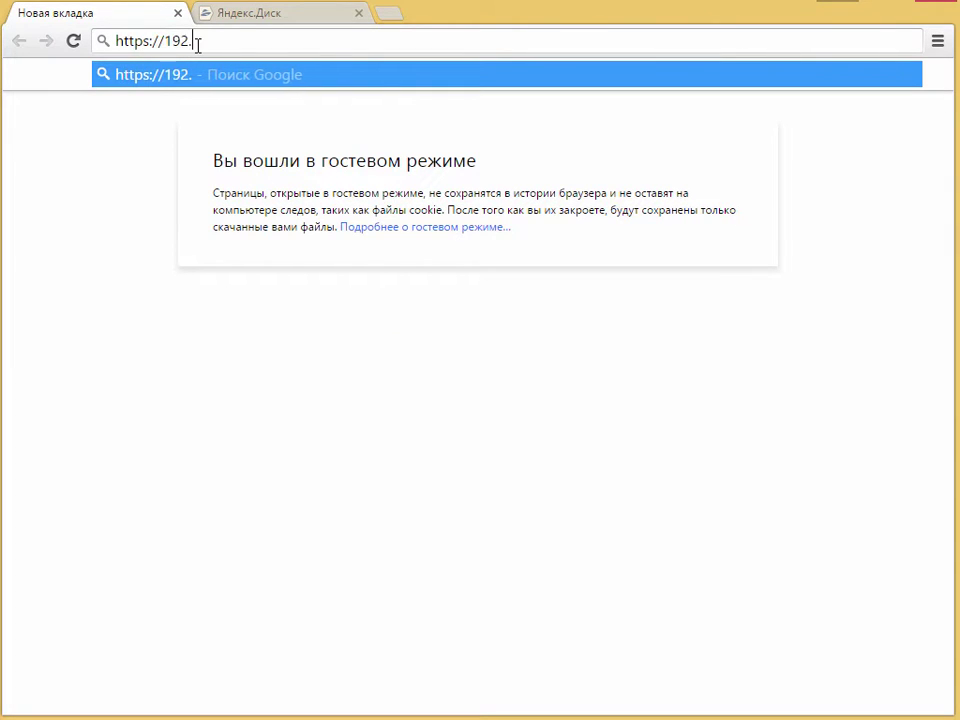
text(168.1.35)
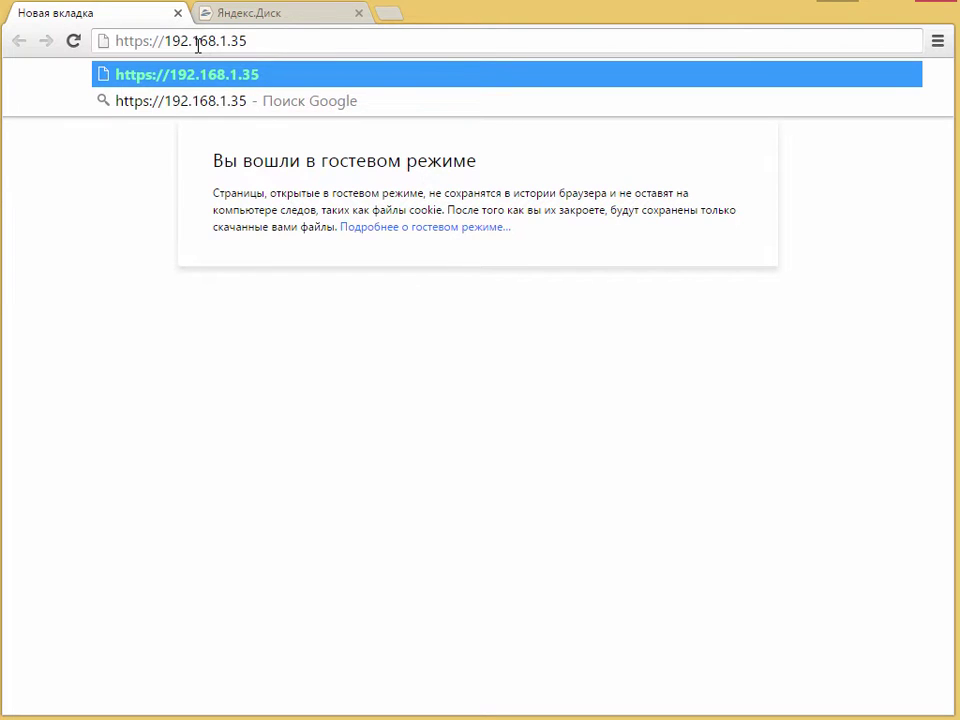
key(Return)
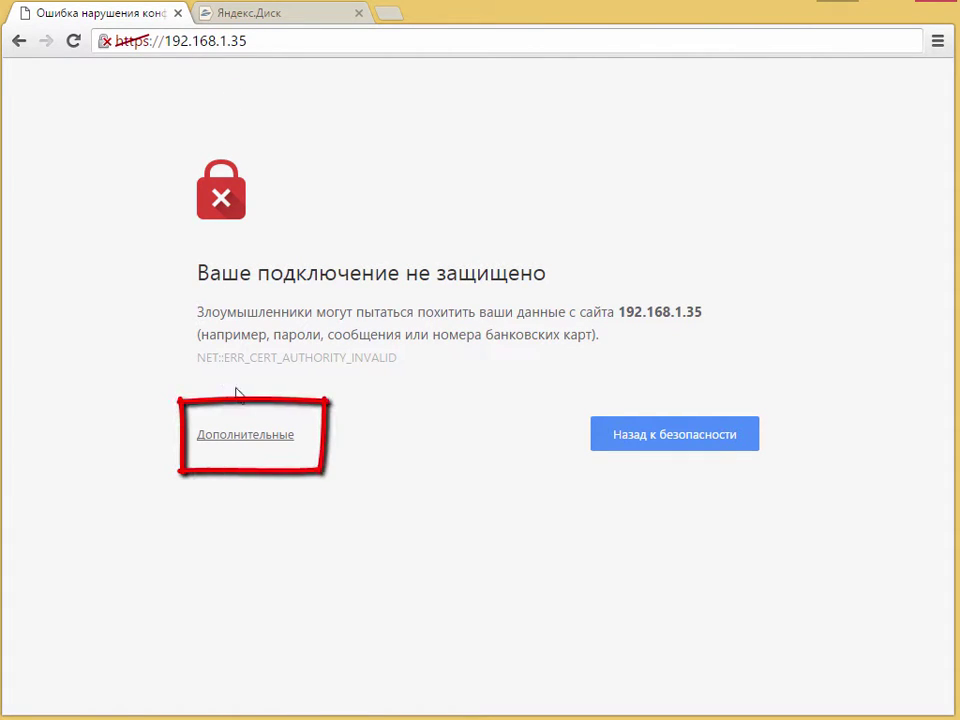
click(242, 440)
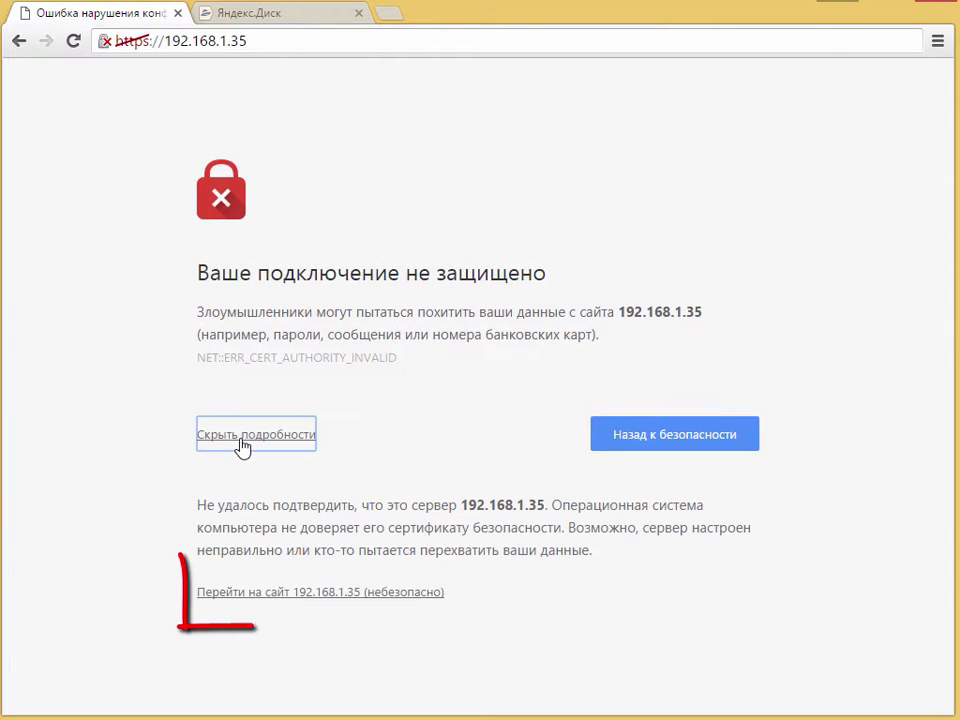
click(276, 592)
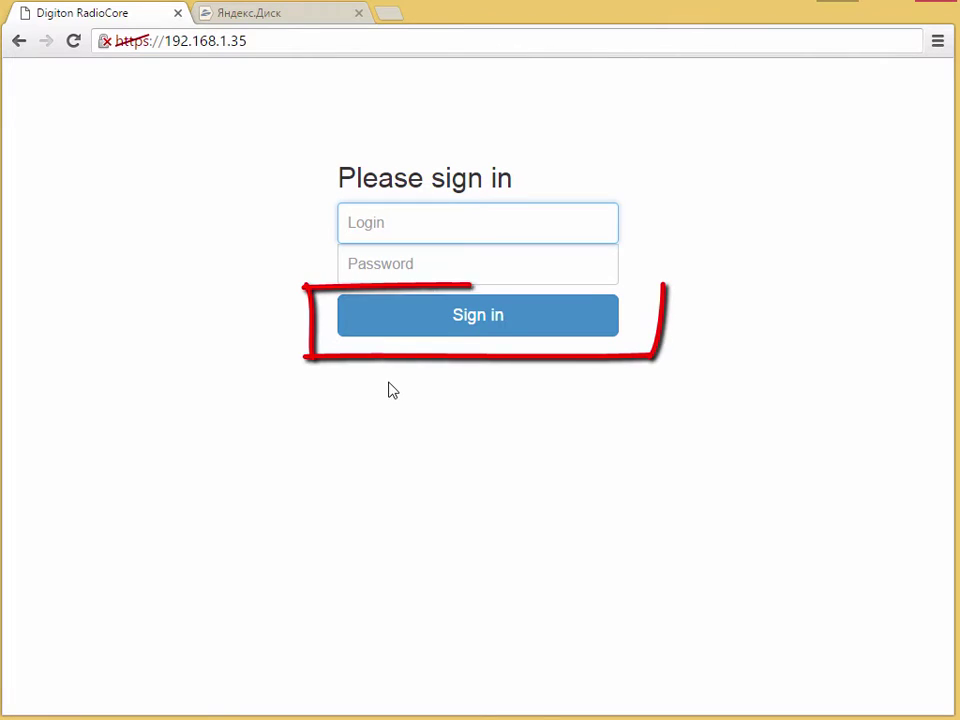
click(454, 332)
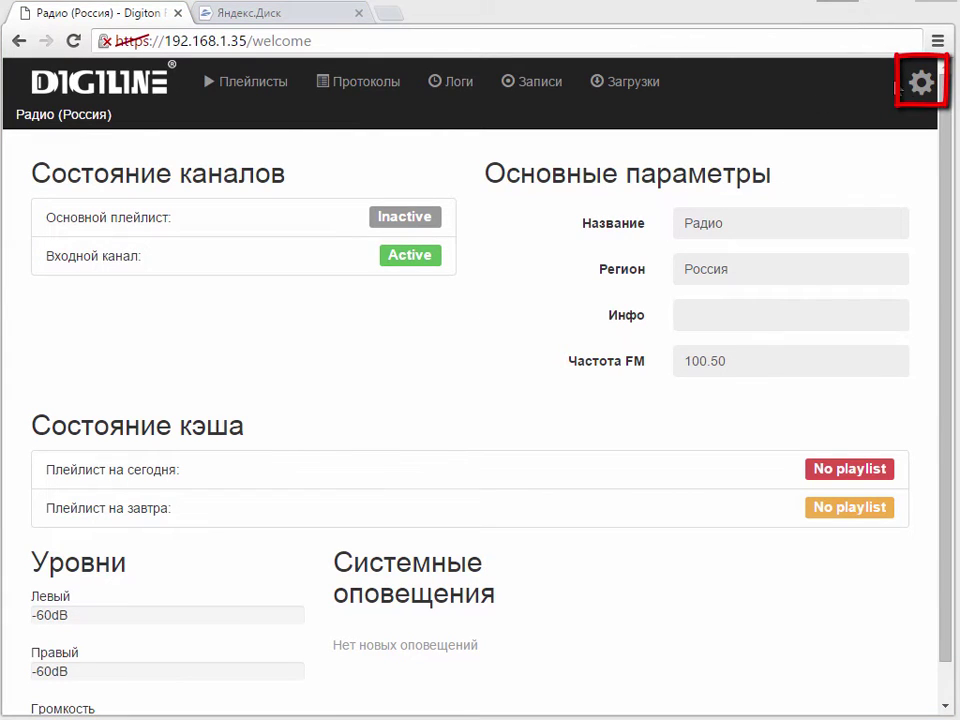
- In the device's IP connection settings, choose manual configuration and set the IP address to 192.168.1.200
click(920, 85)
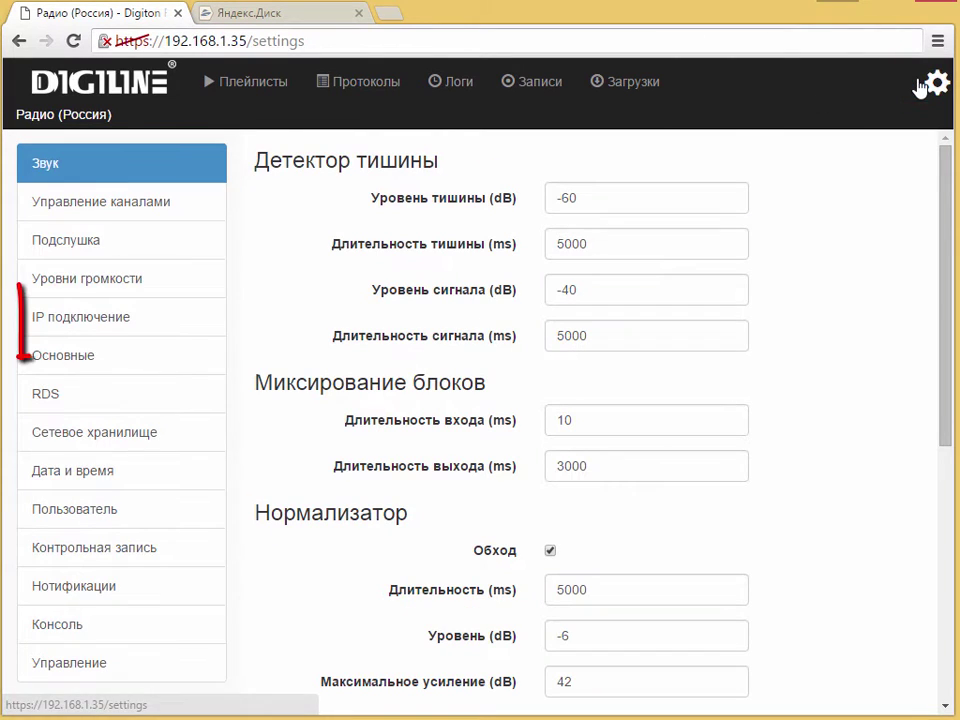
click(133, 326)
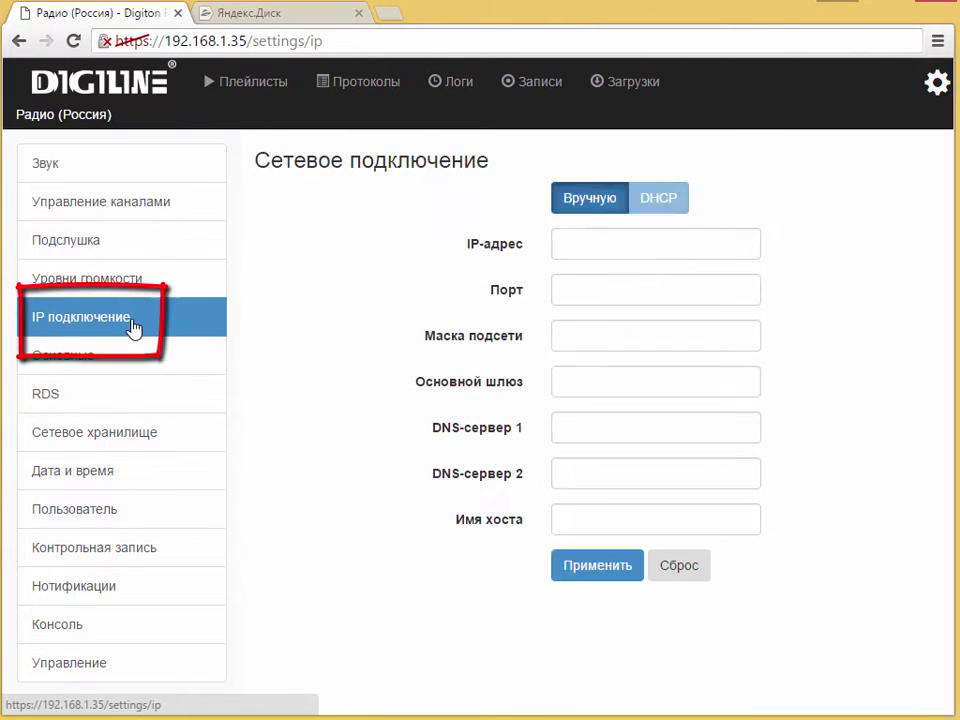
click(606, 205)
mouse_move(651, 243)
mouse_down()
mouse_move(634, 247)
mouse_move(642, 227)
mouse_up()
text(200)
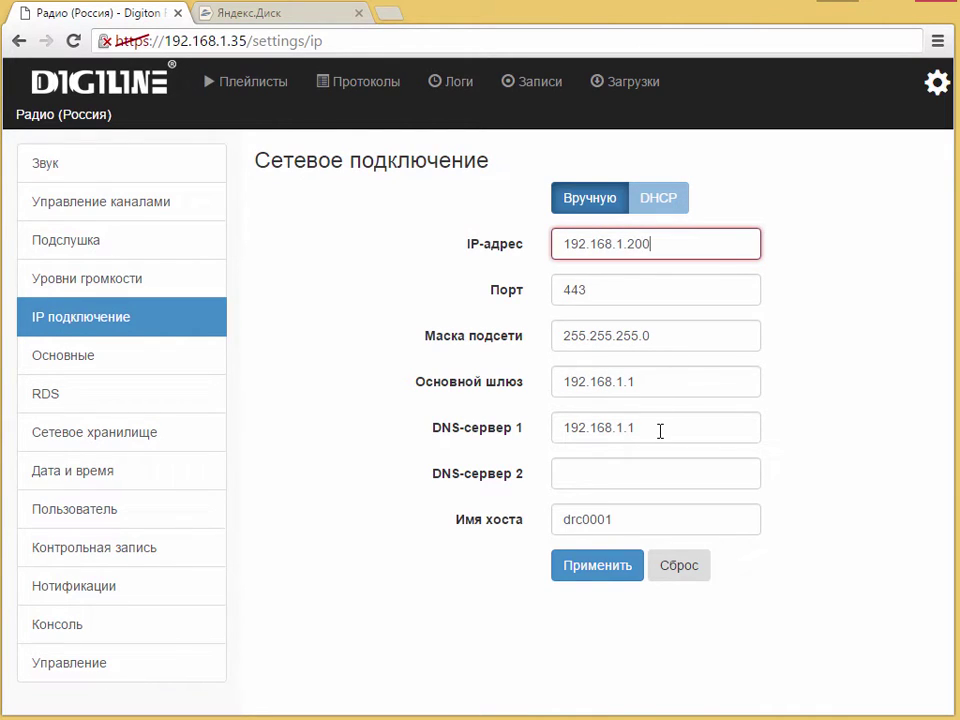
- Set DNS server 1 to 8.8.8.8 and DNS server 2 to 8.8.4.4
drag(660, 431, 505, 428)
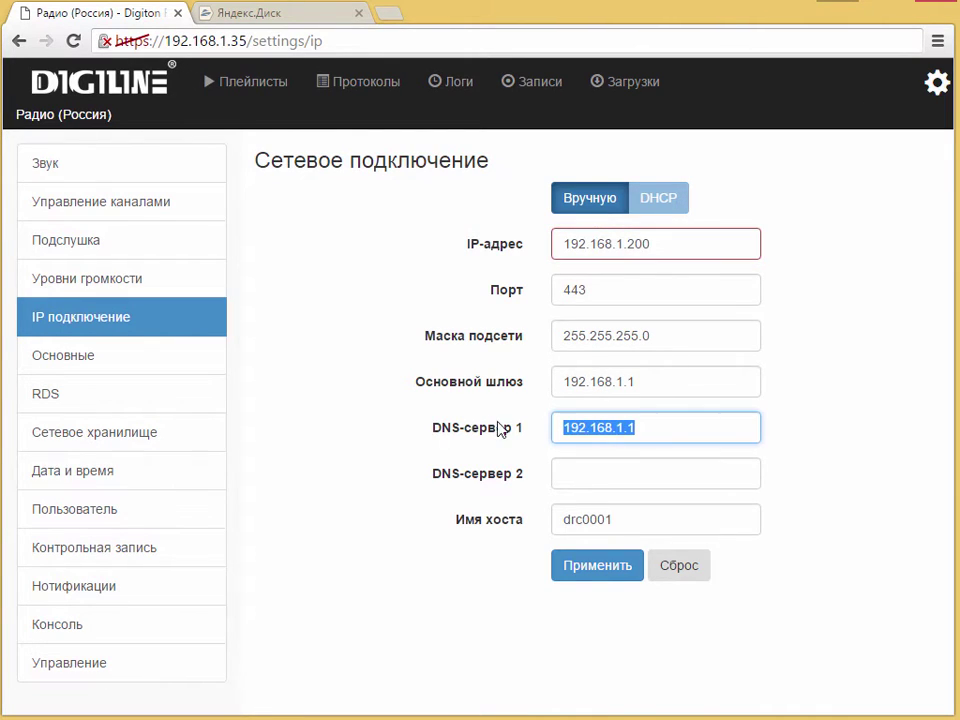
text(8.8.8.8)
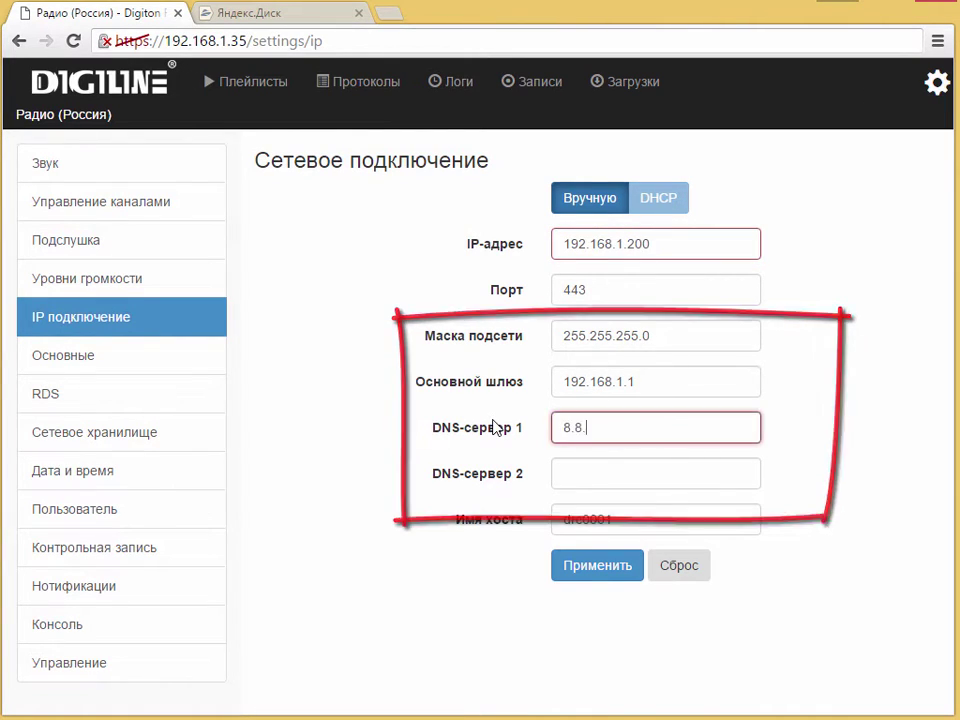
click(607, 477)
text(8.8.4.4)
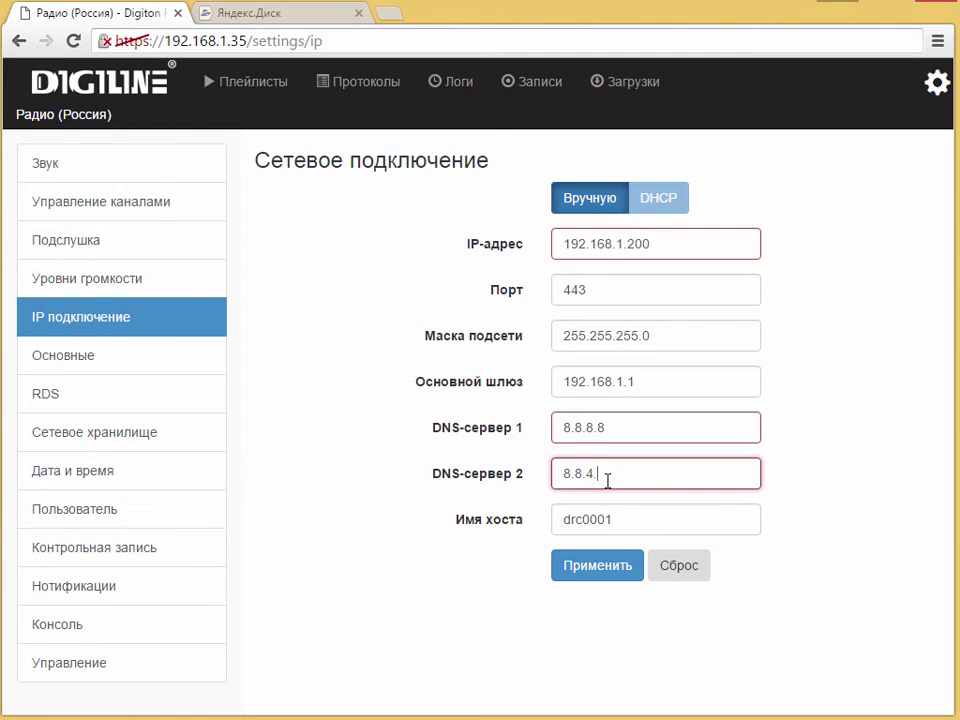
- Apply the network settings and reboot the device
click(622, 564)
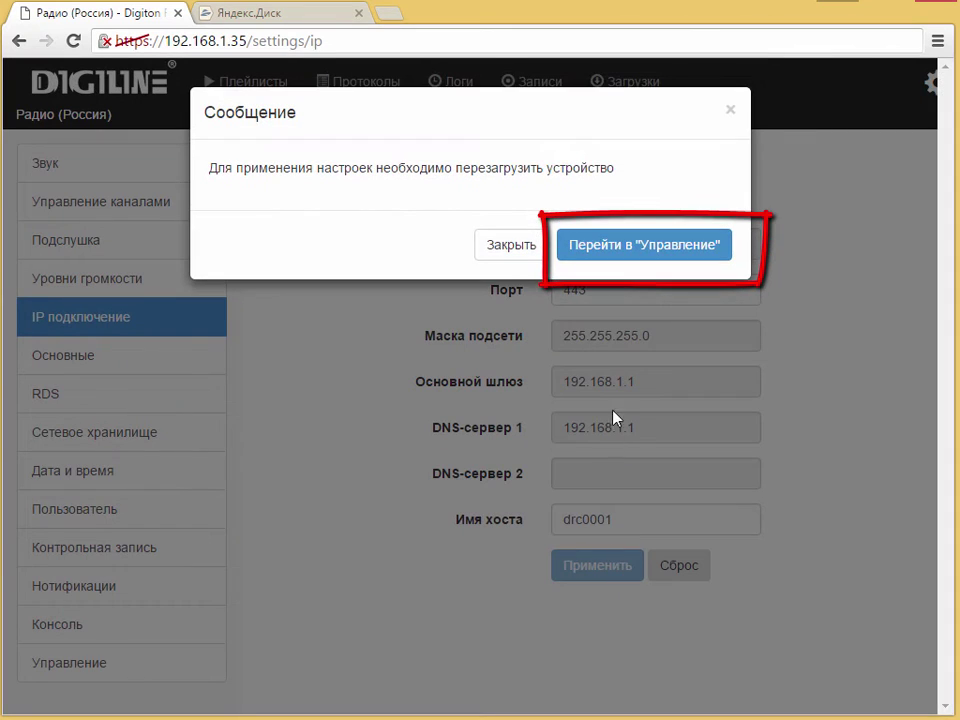
click(645, 250)
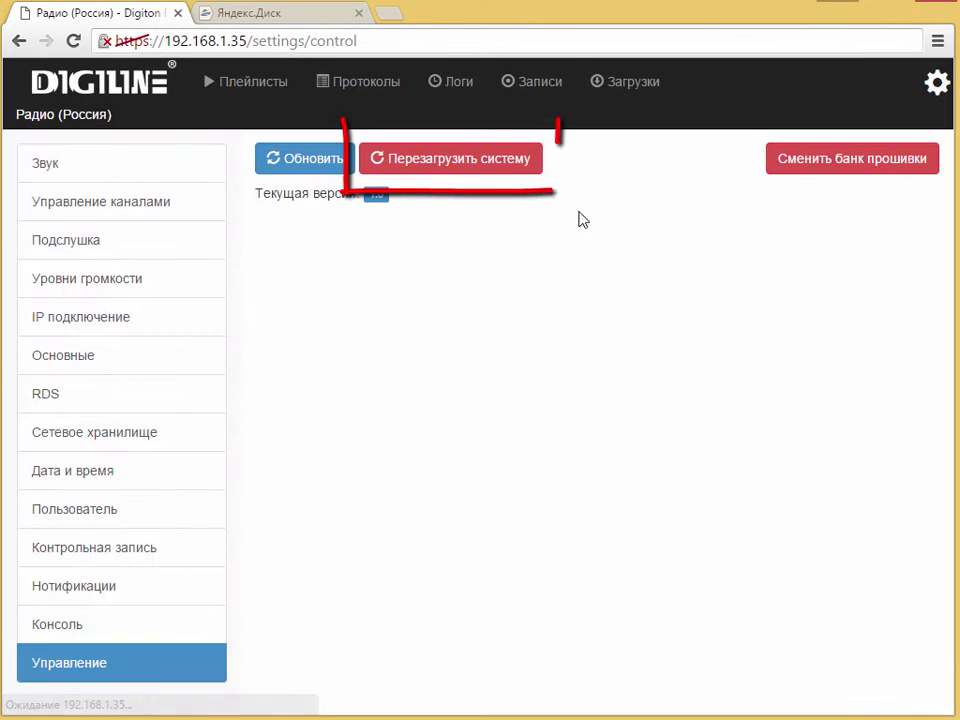
click(481, 168)
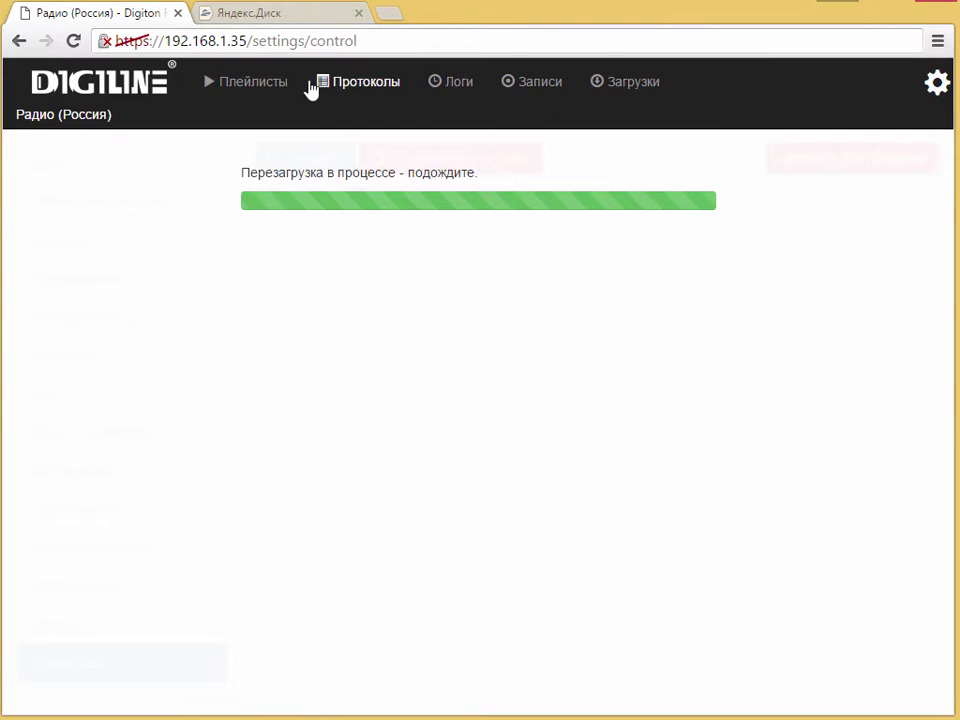
drag(231, 41, 472, 38)
text(200)
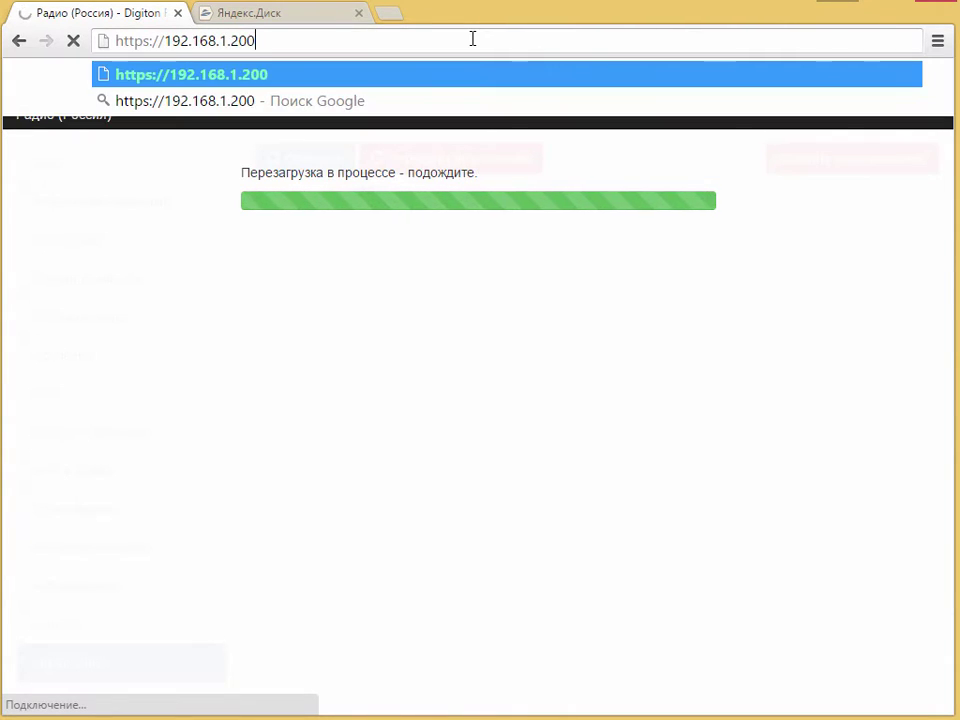
key(Escape)
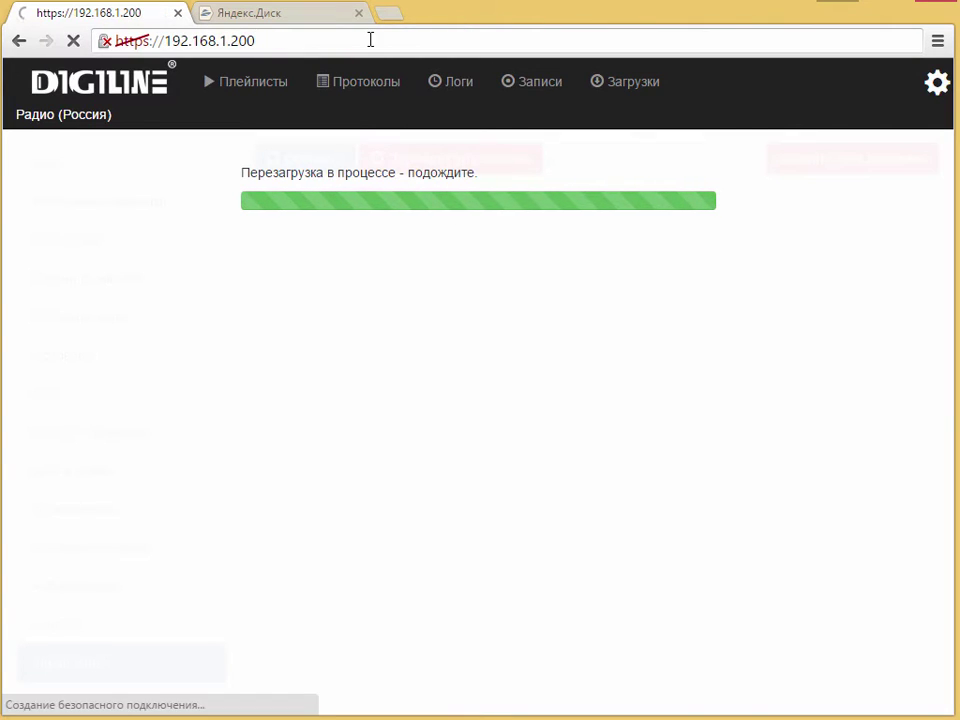
click(282, 436)
click(272, 647)
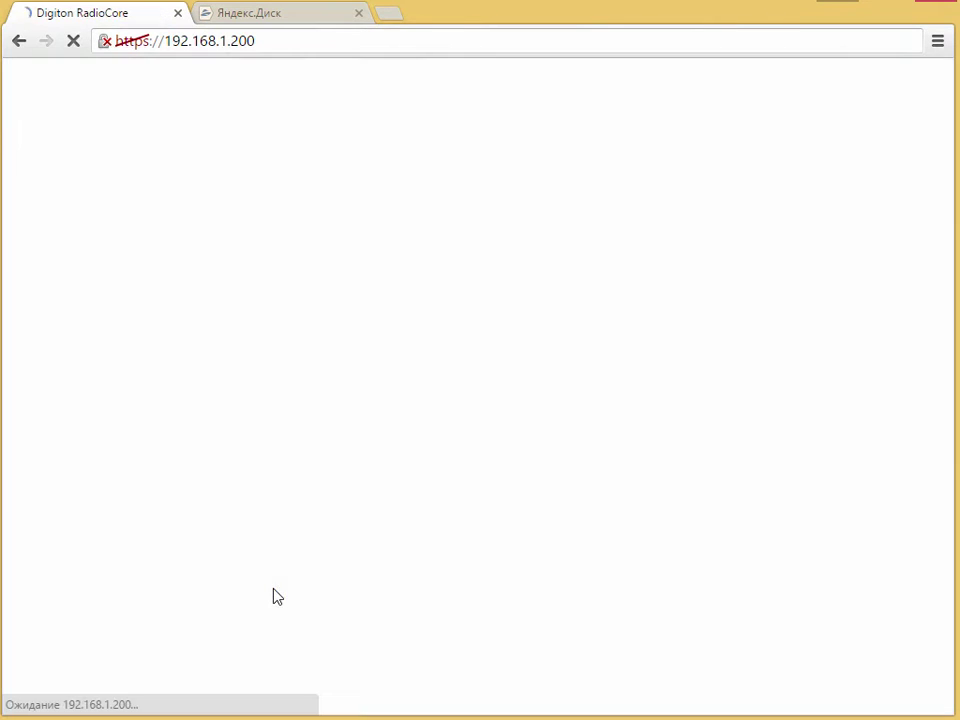
click(415, 327)
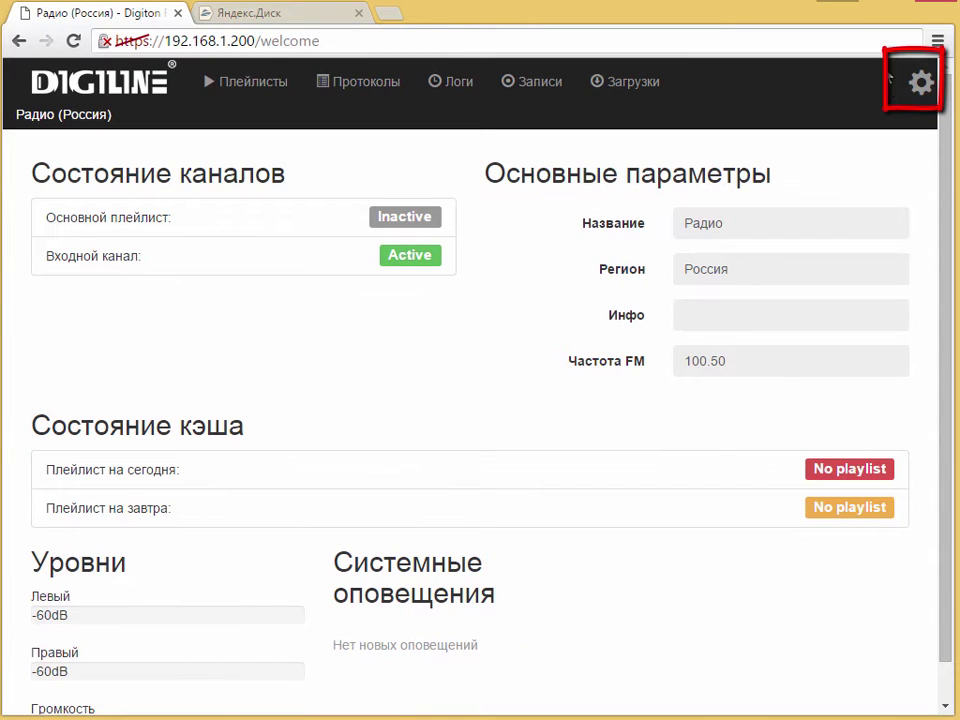
- Open the input channel's configuration in the channel management settings to examine its analog and digital input options
click(921, 86)
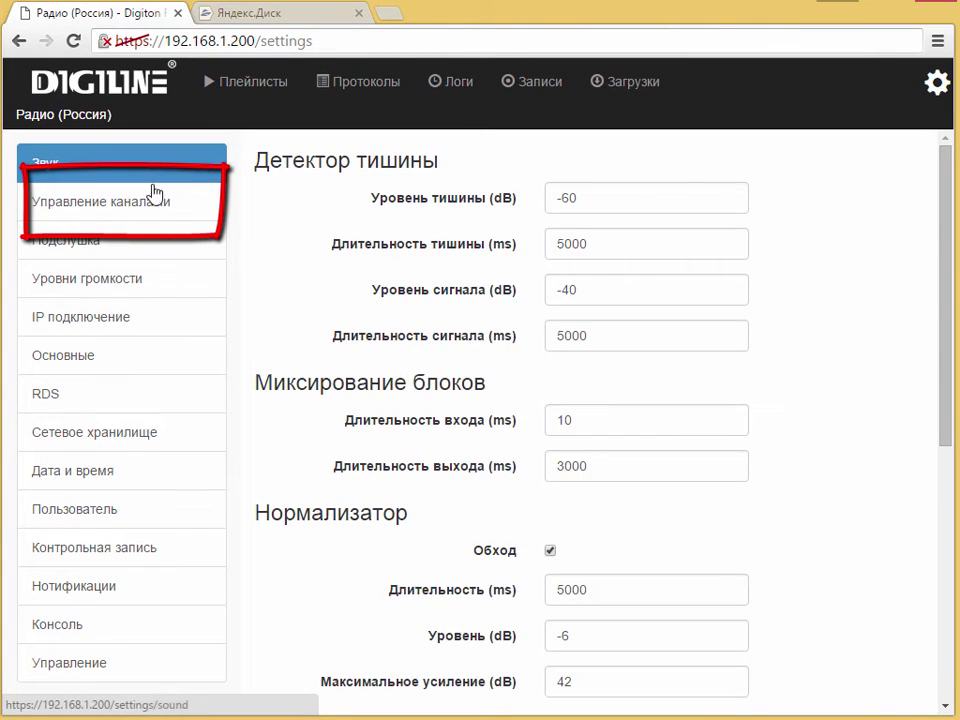
click(157, 207)
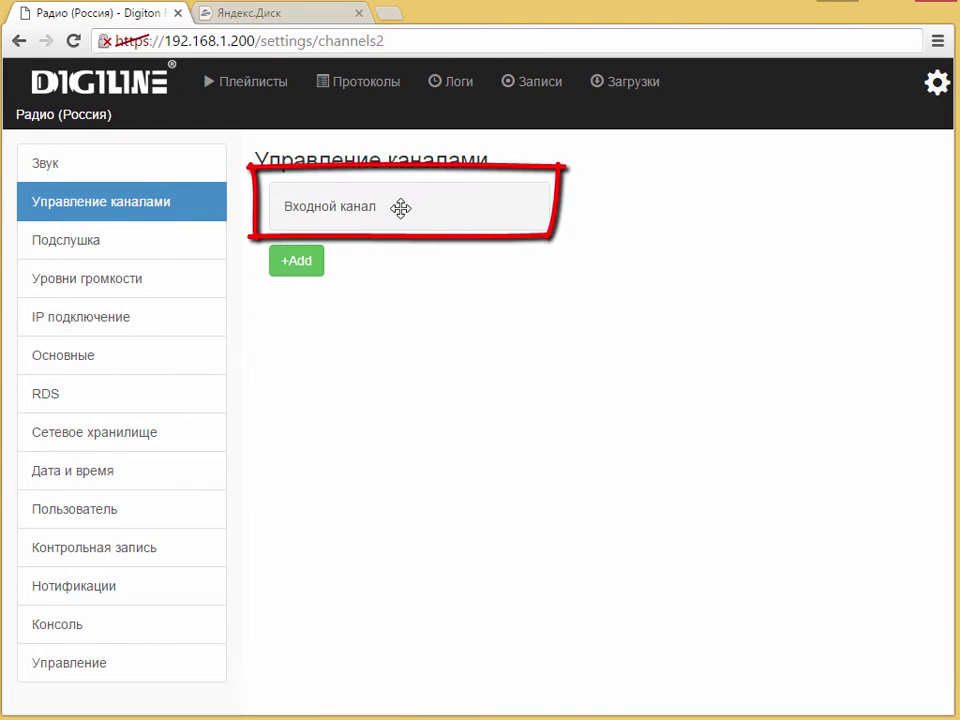
click(399, 208)
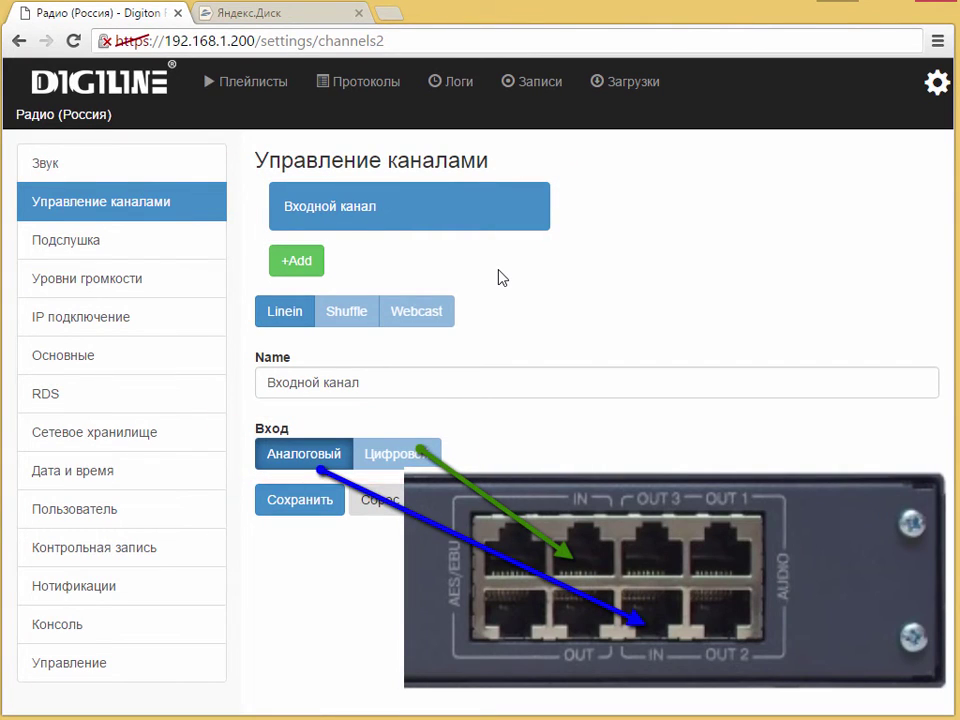
- Check the audio levels on the device's start page and open the volume level settings
click(172, 94)
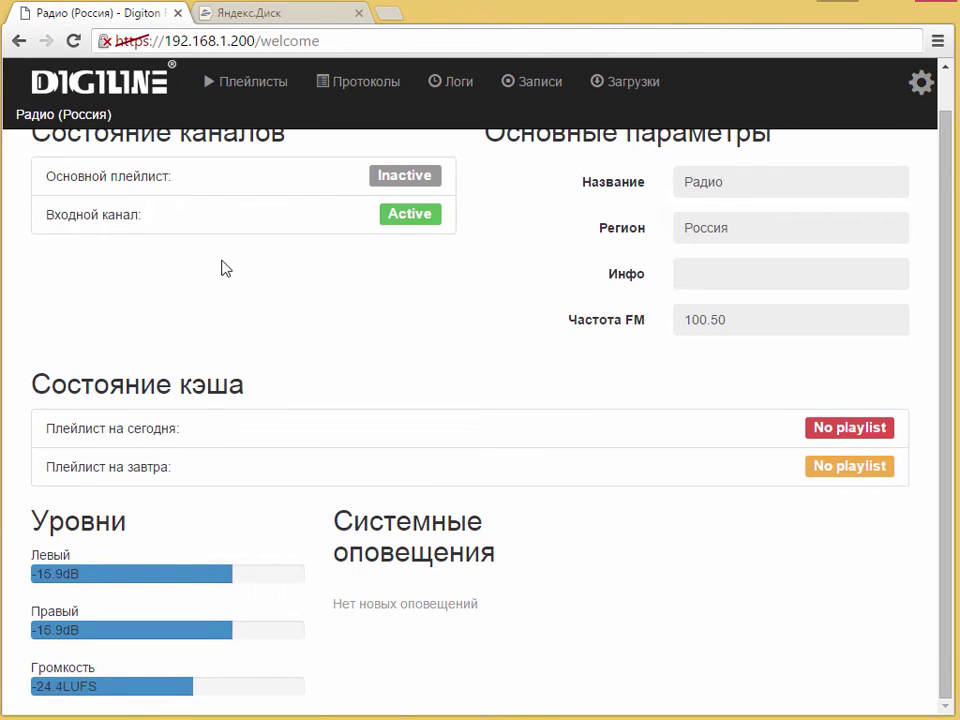
click(920, 84)
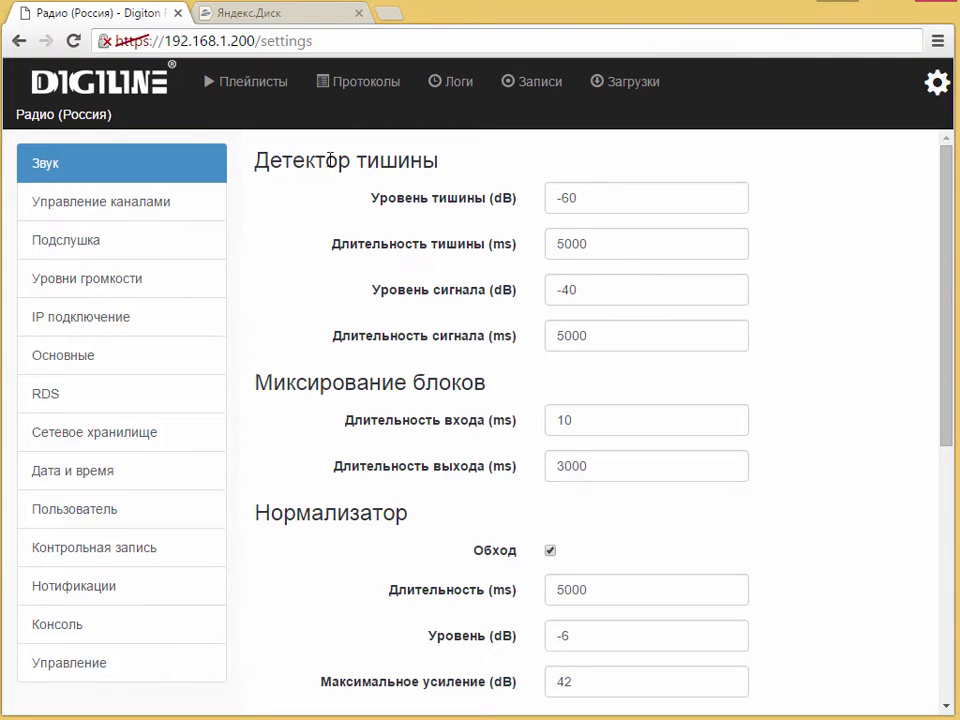
click(167, 281)
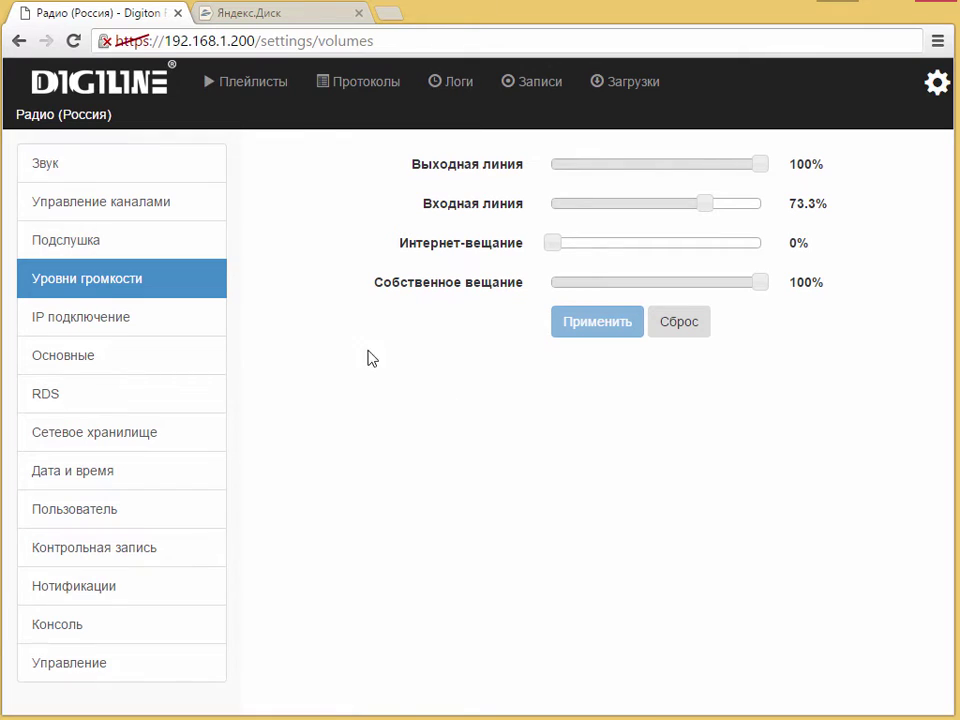
click(167, 201)
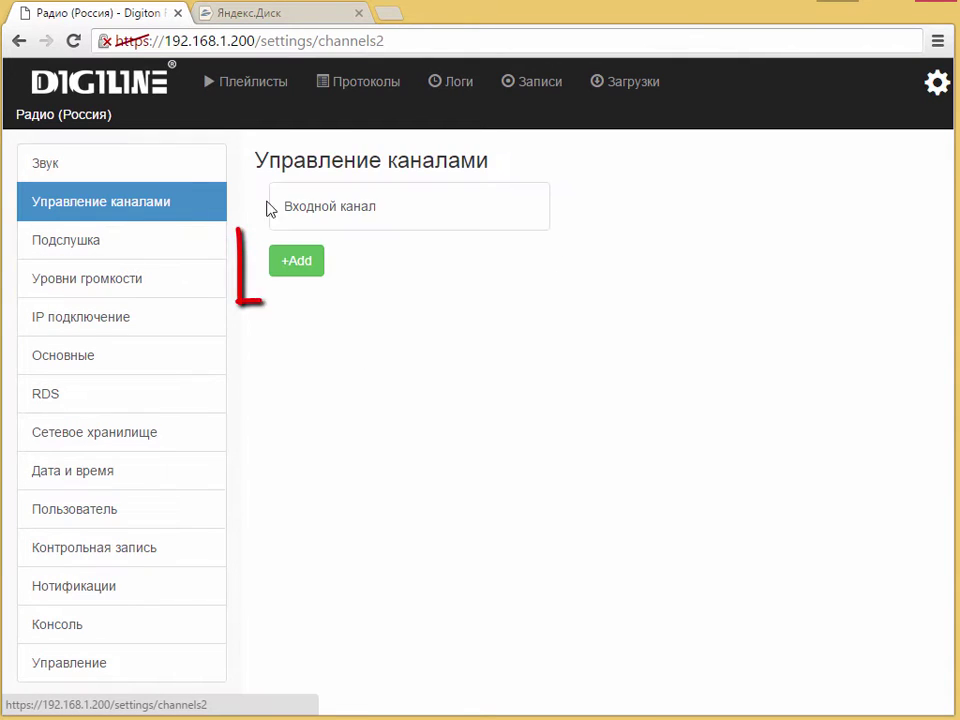
click(296, 262)
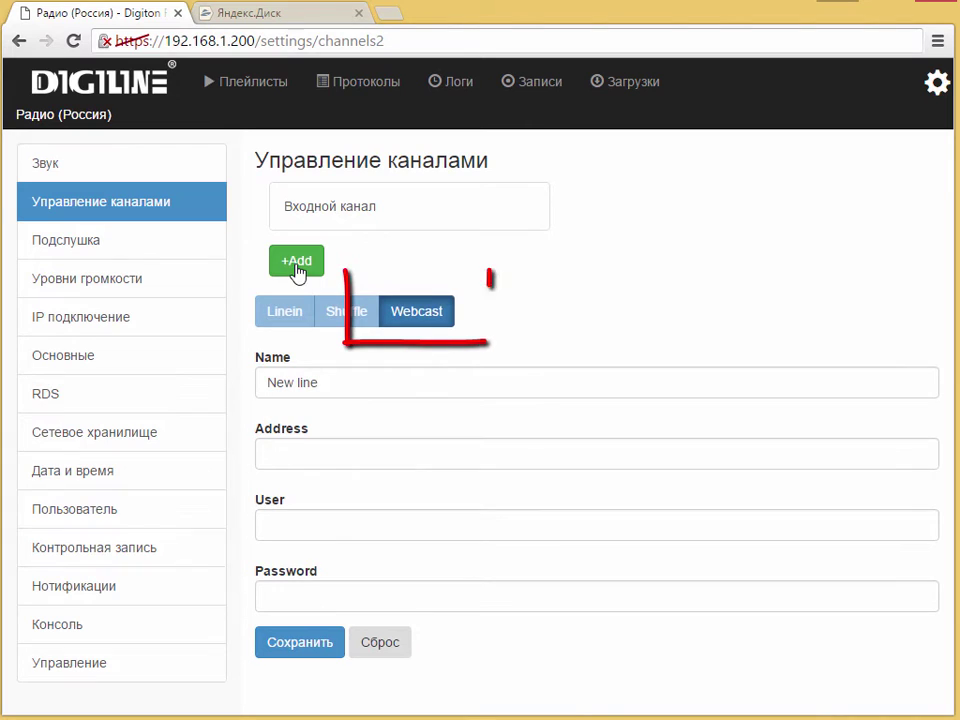
click(311, 454)
key(shift+Tab)
text(Интерне)
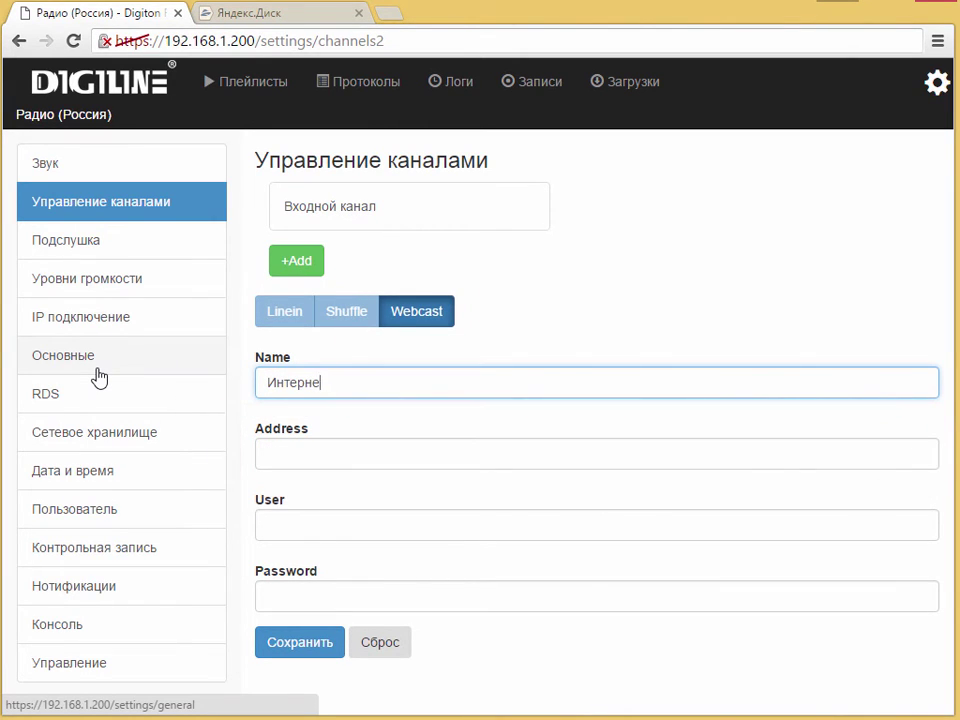
text(т-поток)
click(311, 448)
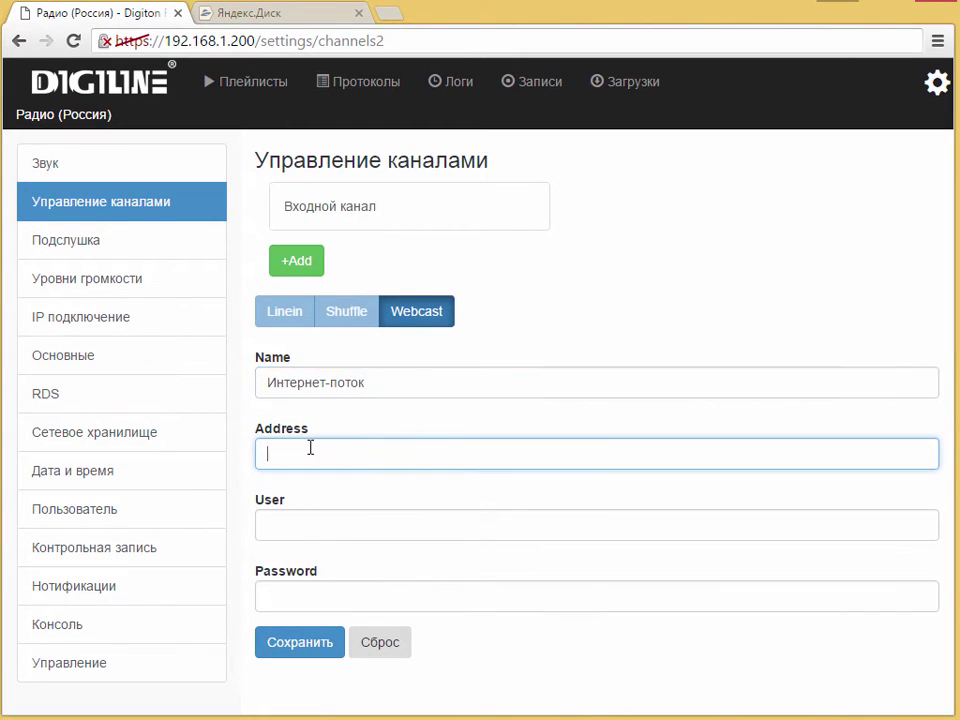
text(http://89.20.132.26:8000/v3_1)
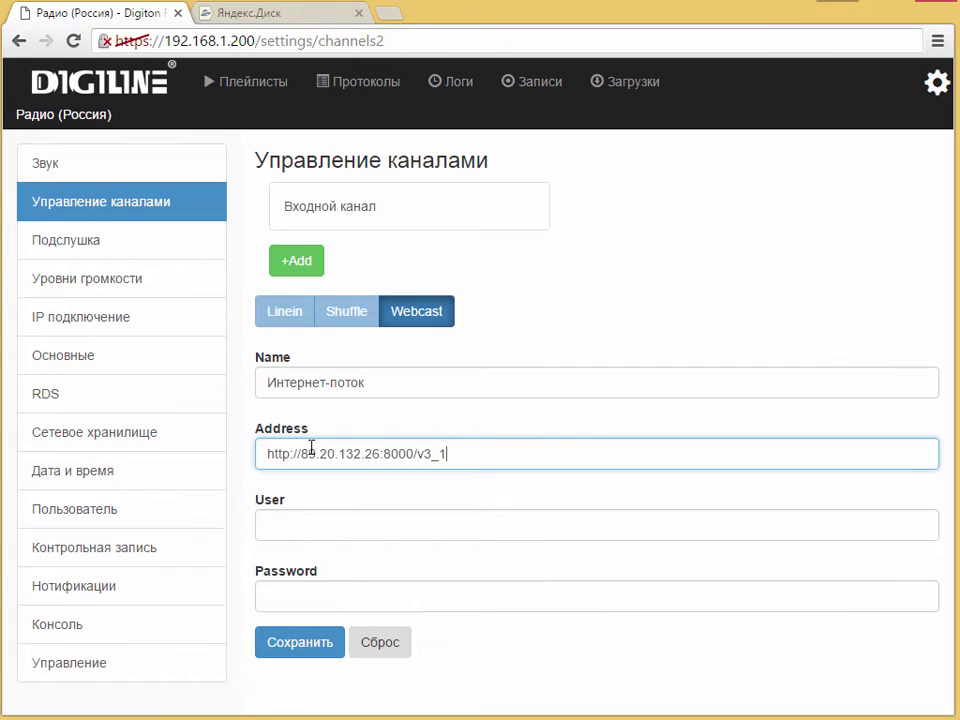
click(293, 648)
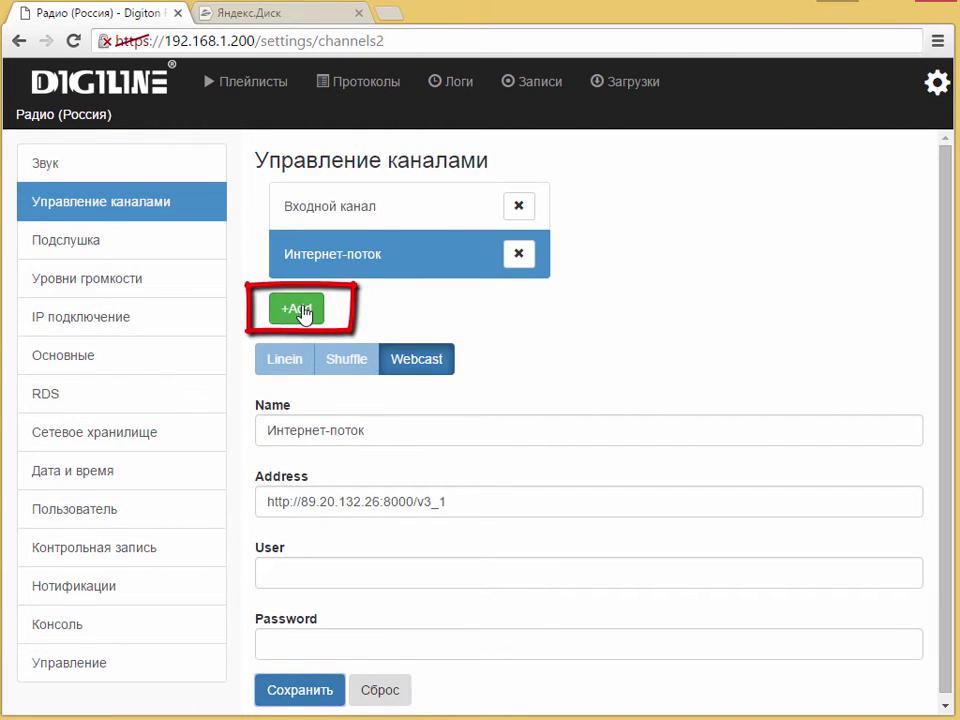
- Add and save a Shuffle channel named "Аварийный плейлист" that uses the <<Folder>> playlist
click(300, 310)
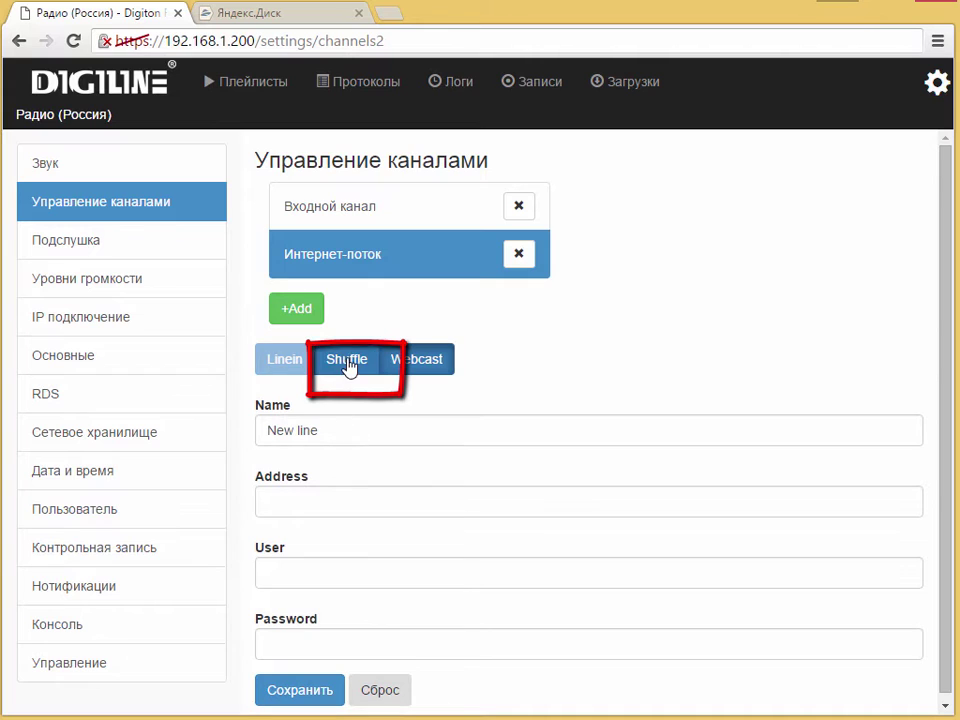
click(350, 362)
click(342, 376)
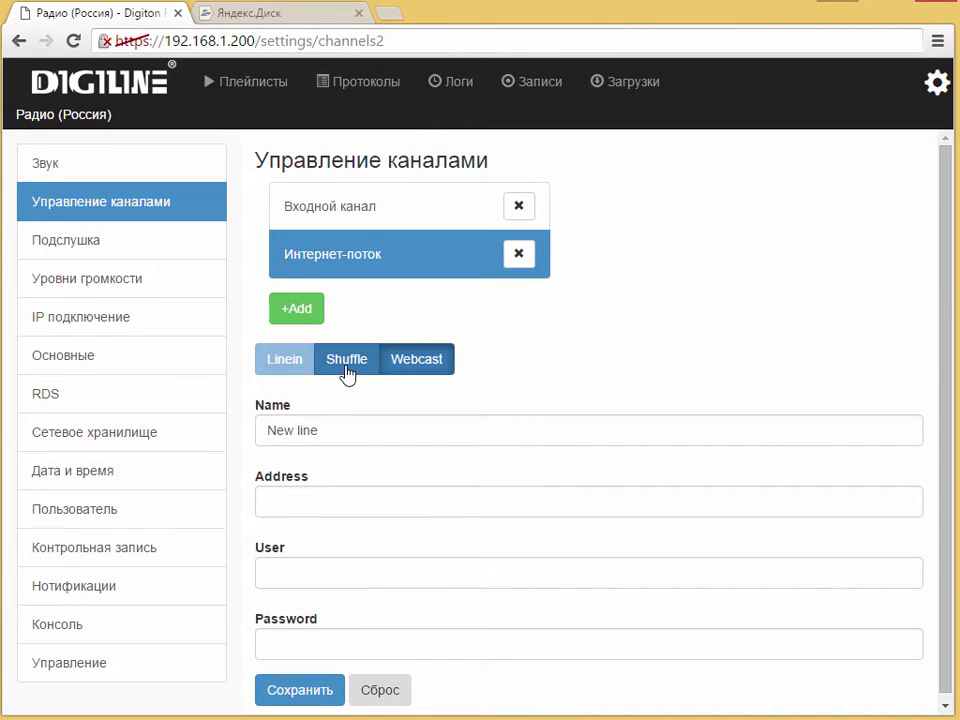
click(259, 424)
key(ctrl+a)
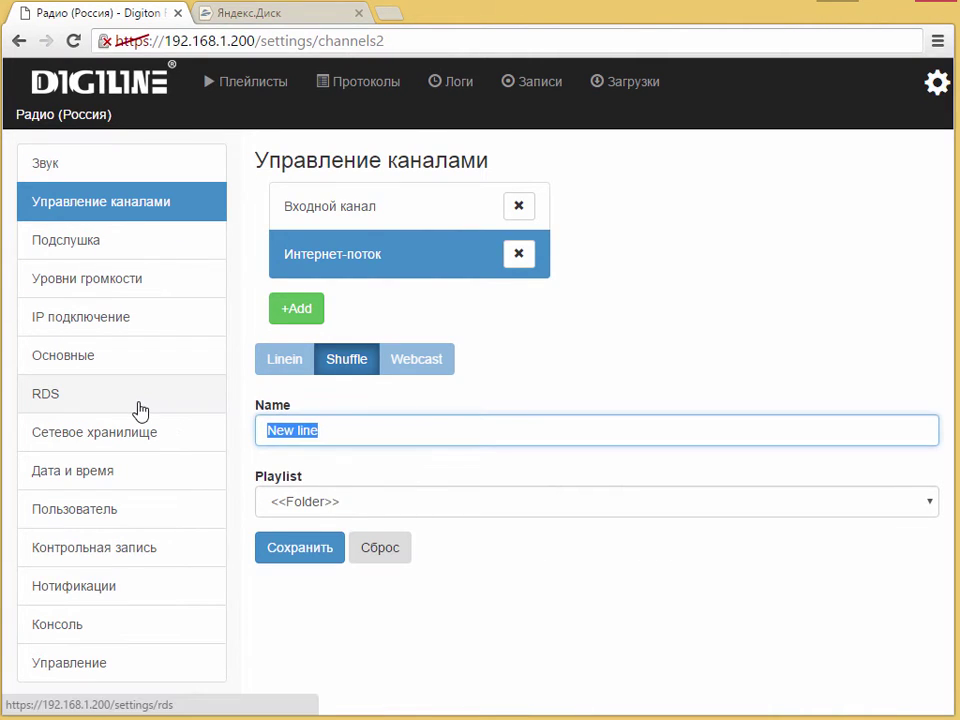
text(Аварийный плейлист)
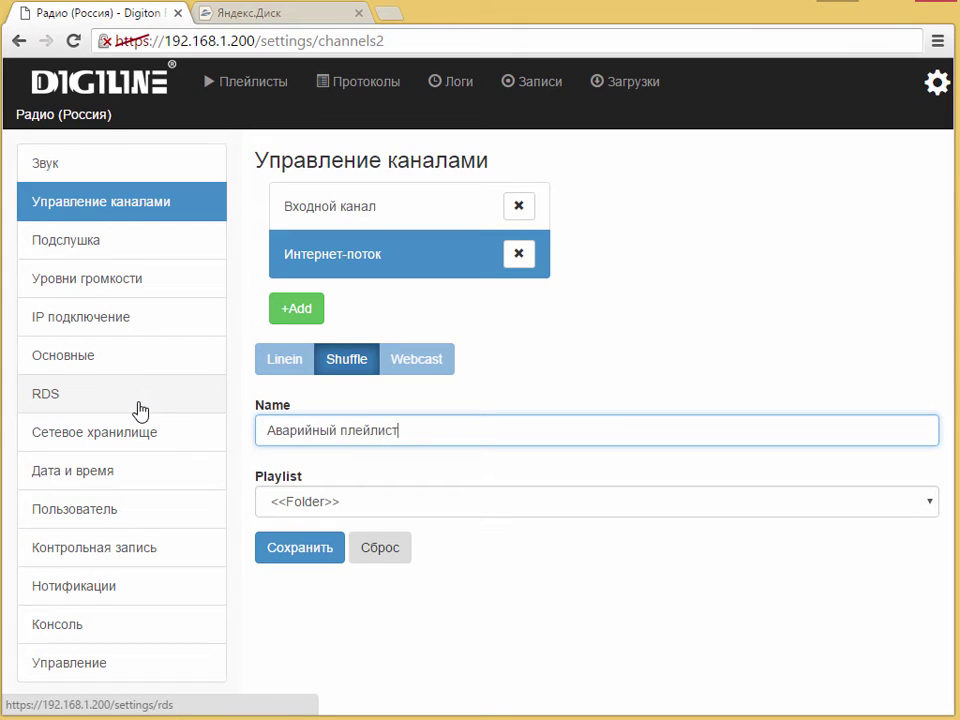
click(310, 556)
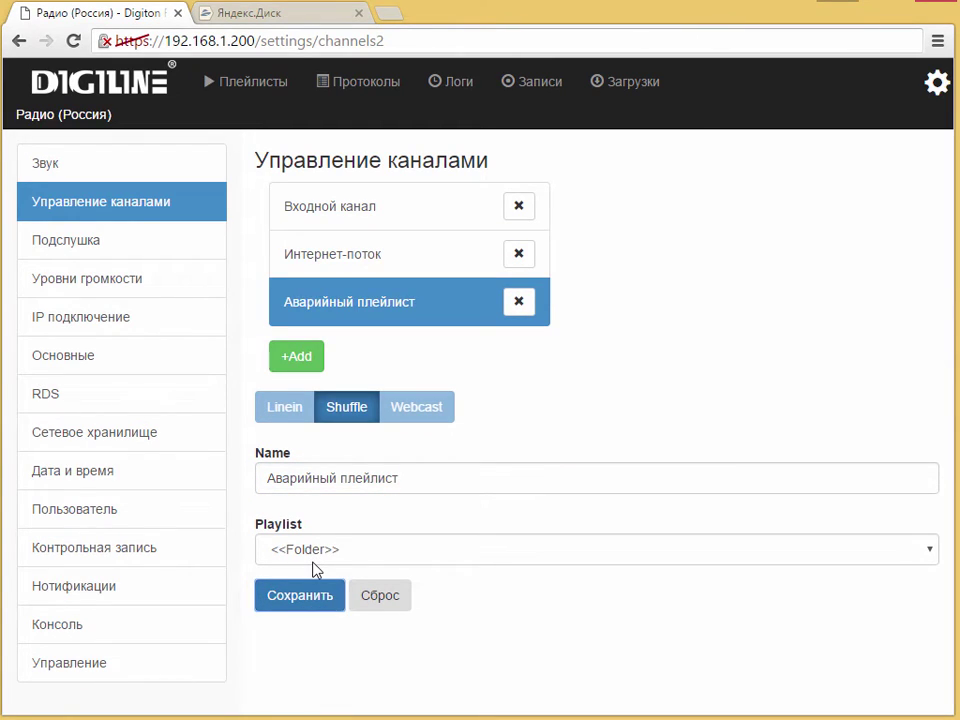
- Reboot the device to apply the added channels and check the channel states on the start page
click(141, 251)
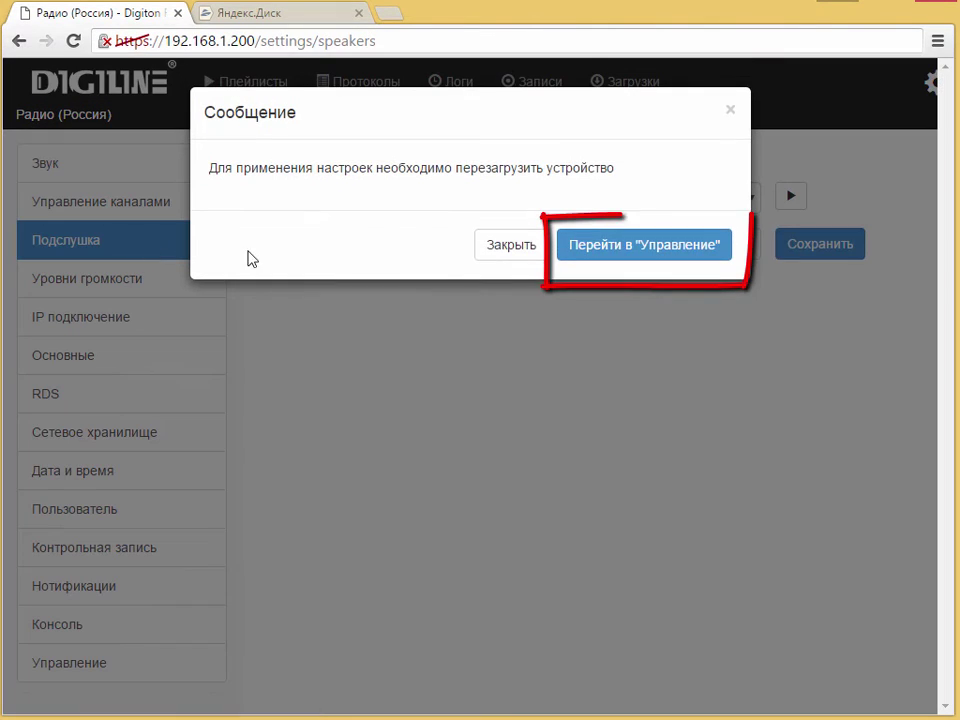
click(632, 251)
click(461, 168)
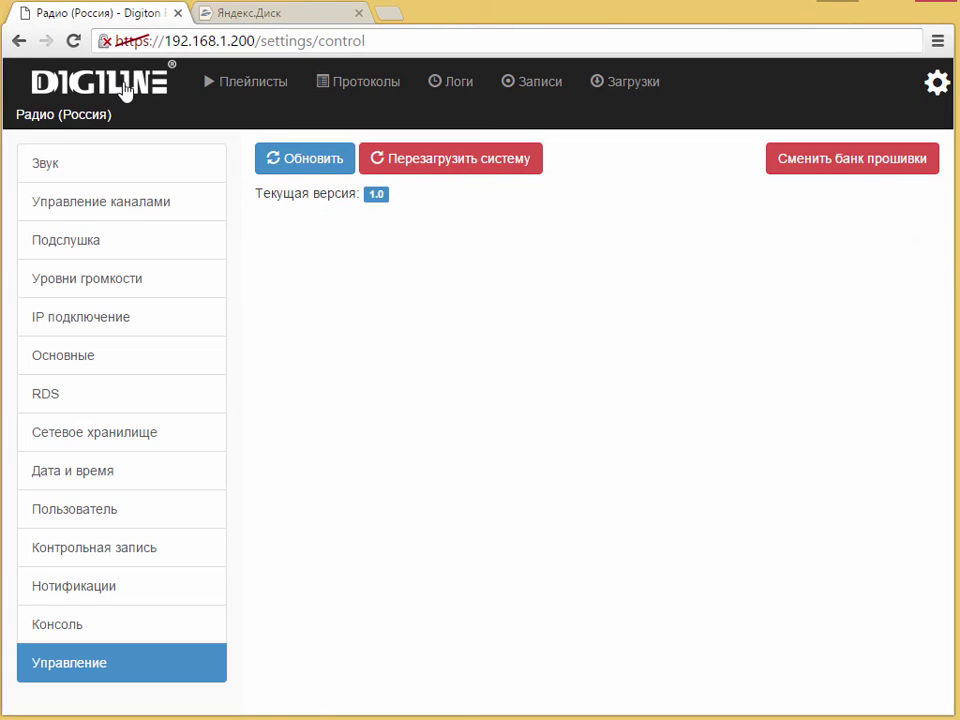
click(130, 92)
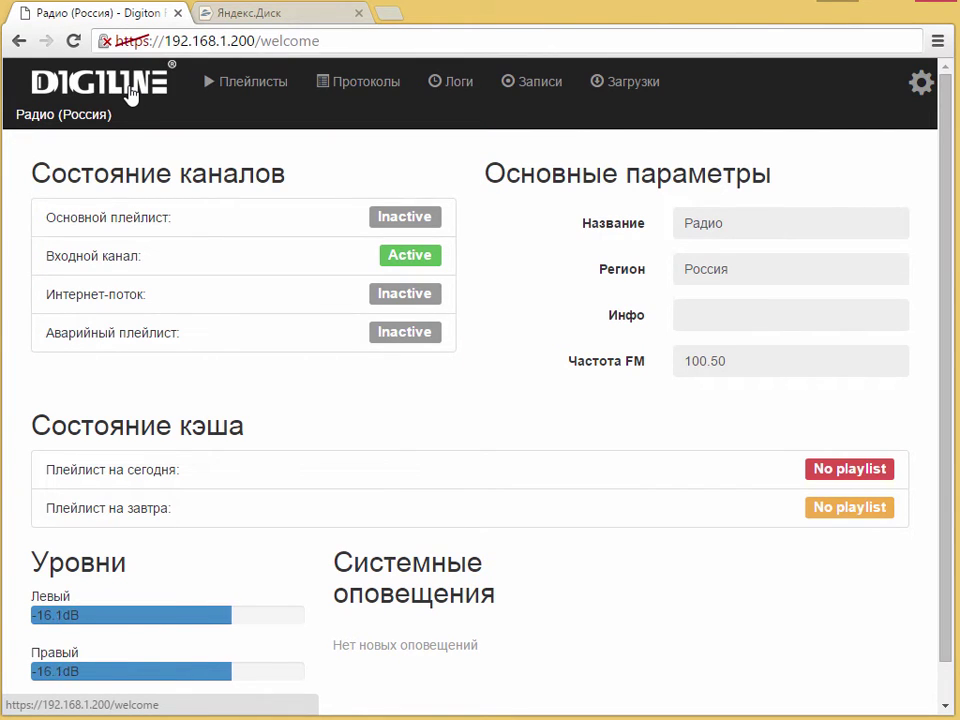
- Move "Входной канал" below "Интернет-поток" in the channel management list and reboot the device to apply the order
click(919, 84)
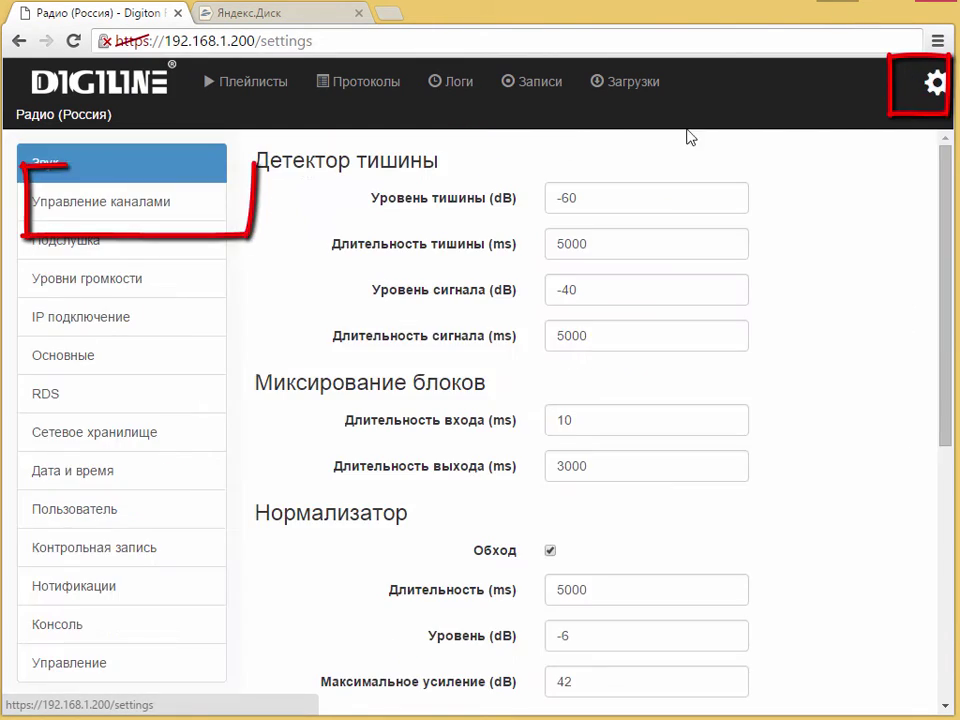
click(117, 213)
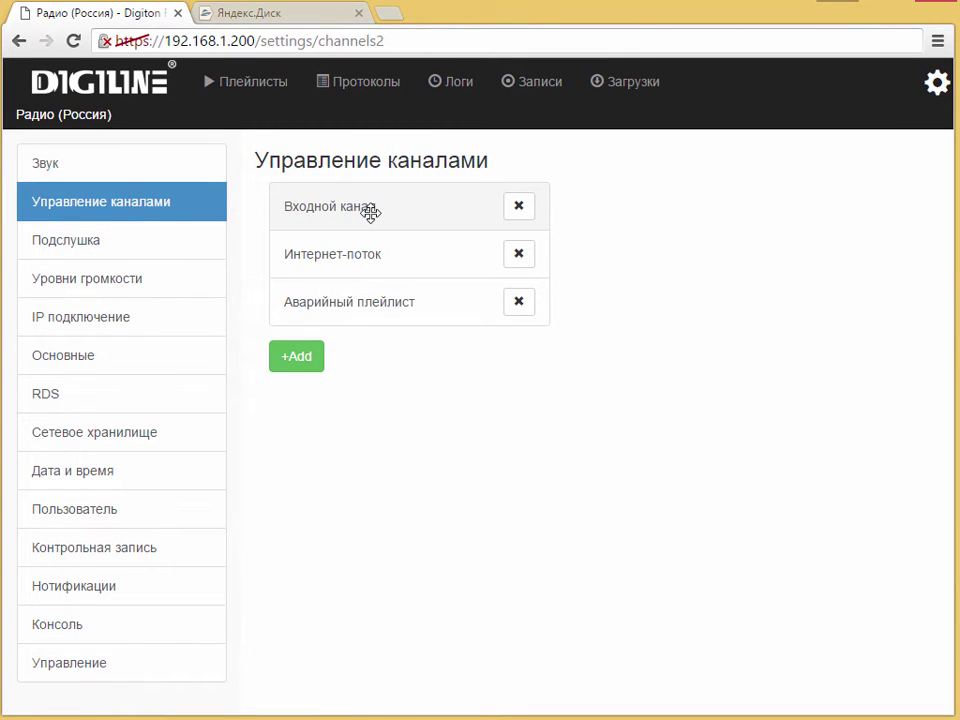
drag(379, 215, 380, 265)
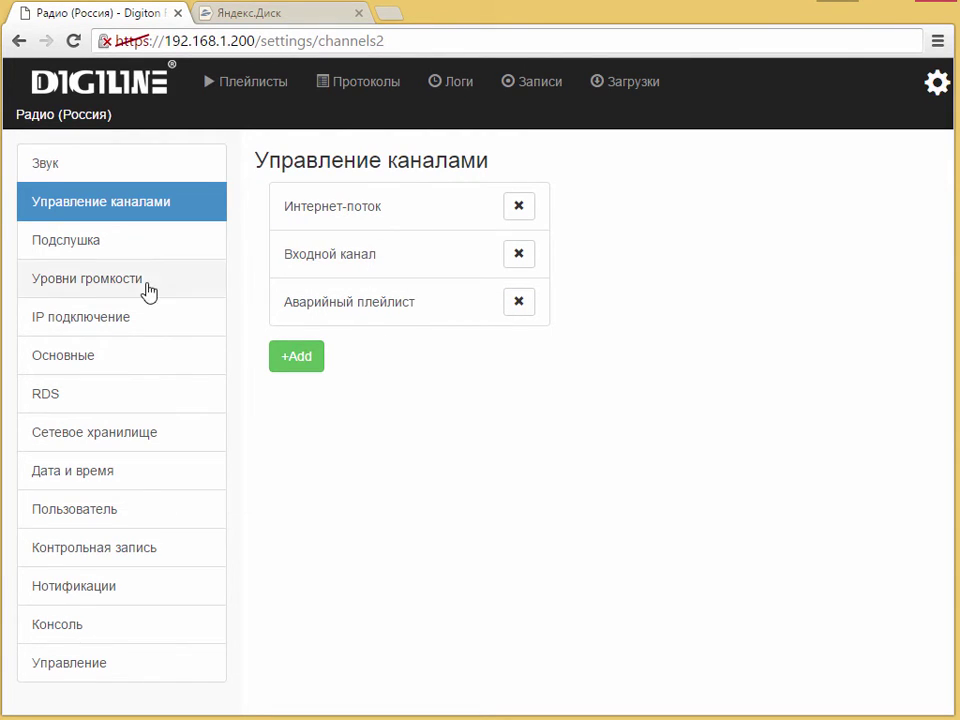
click(130, 246)
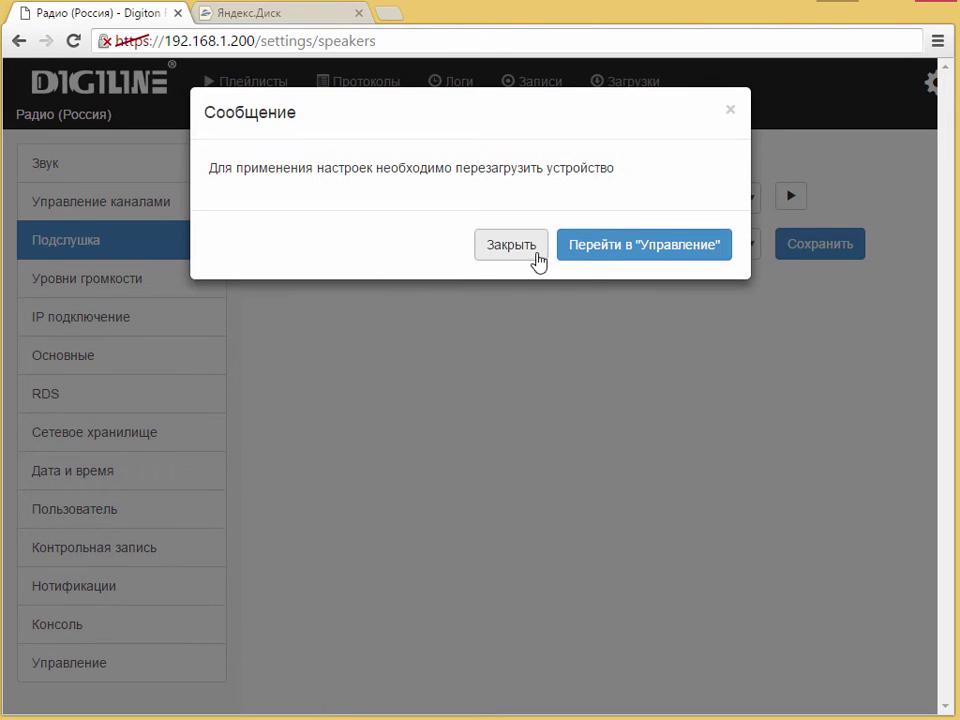
click(604, 251)
click(480, 178)
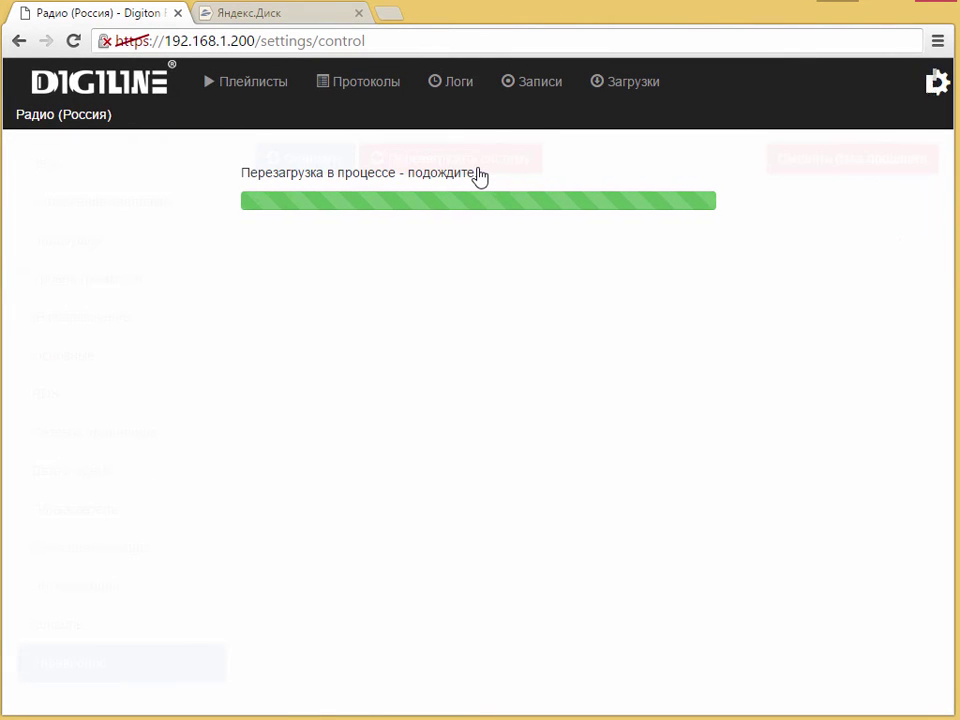
- Switch to Yandex.Disk and examine the playlists and audio folders inside the DRC folder
click(250, 15)
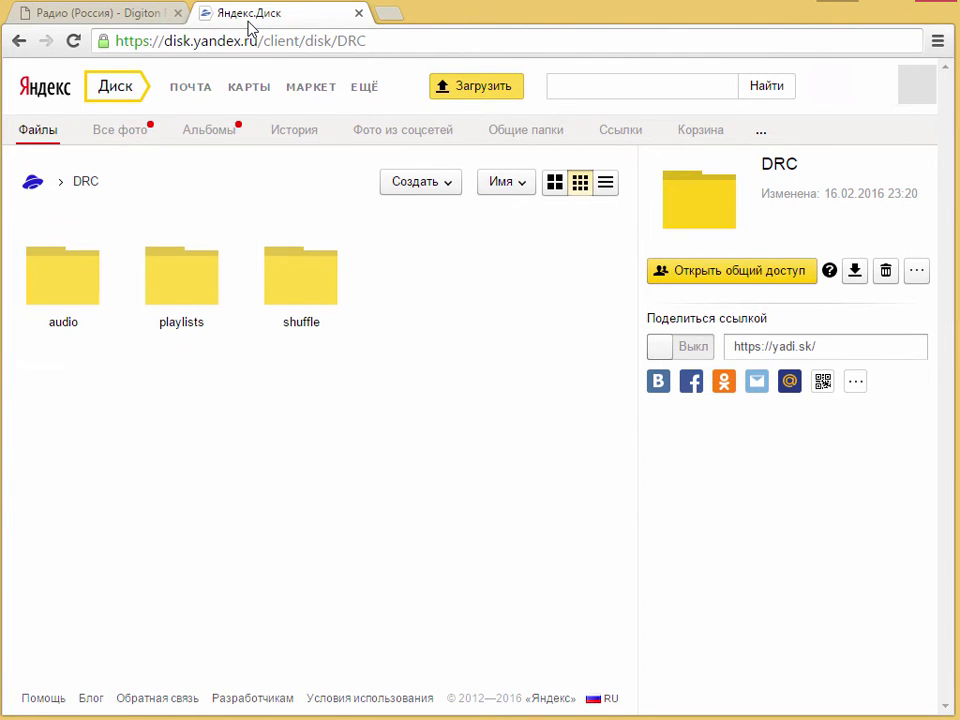
click(181, 275)
click(660, 279)
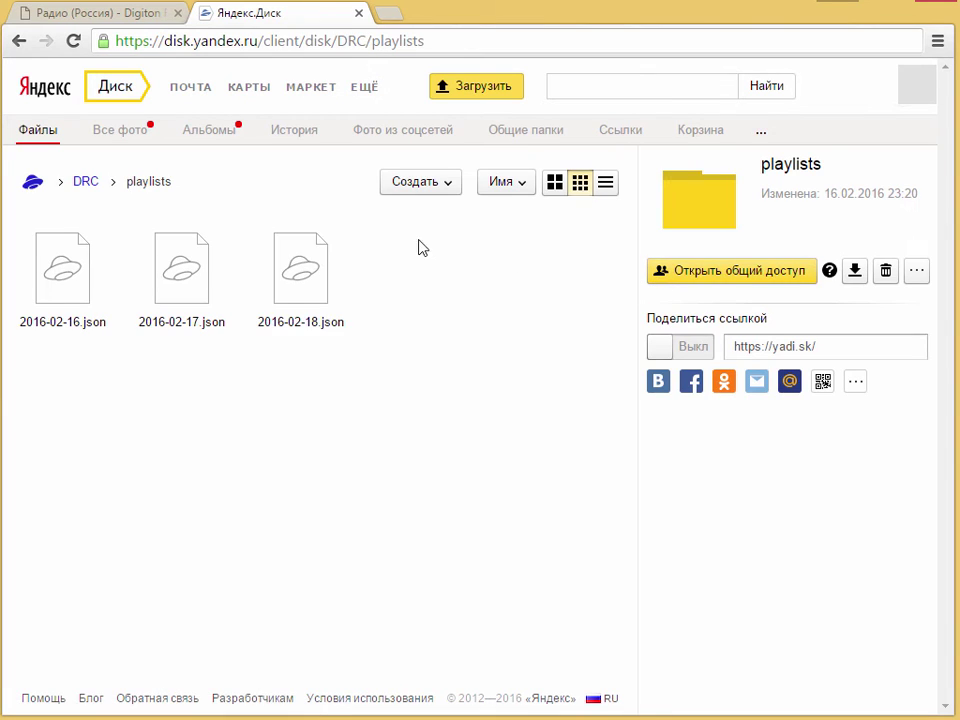
click(88, 183)
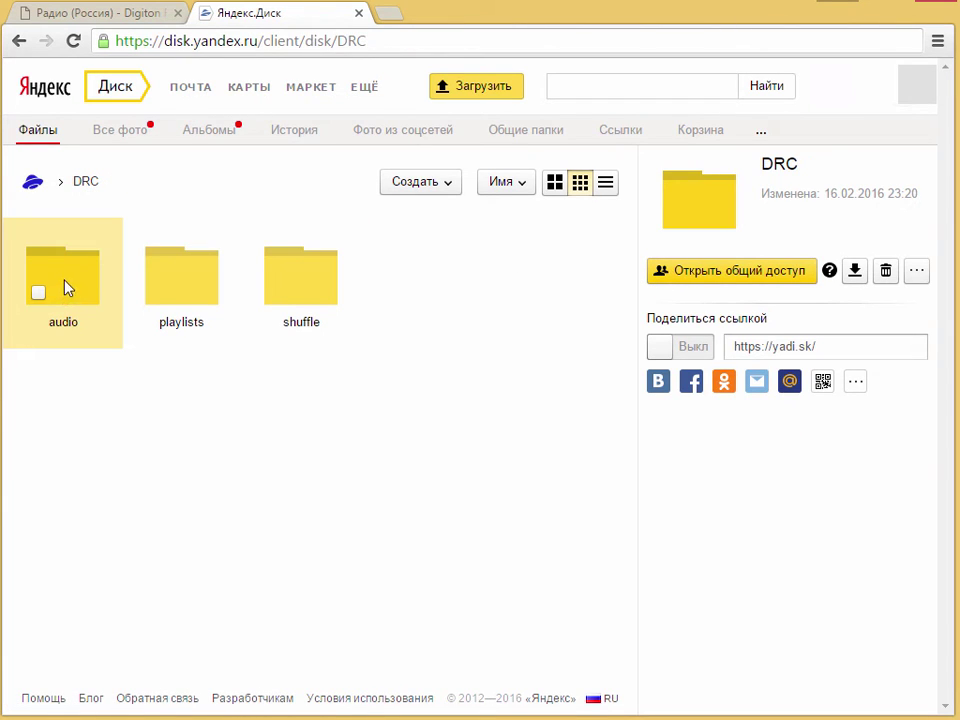
click(92, 281)
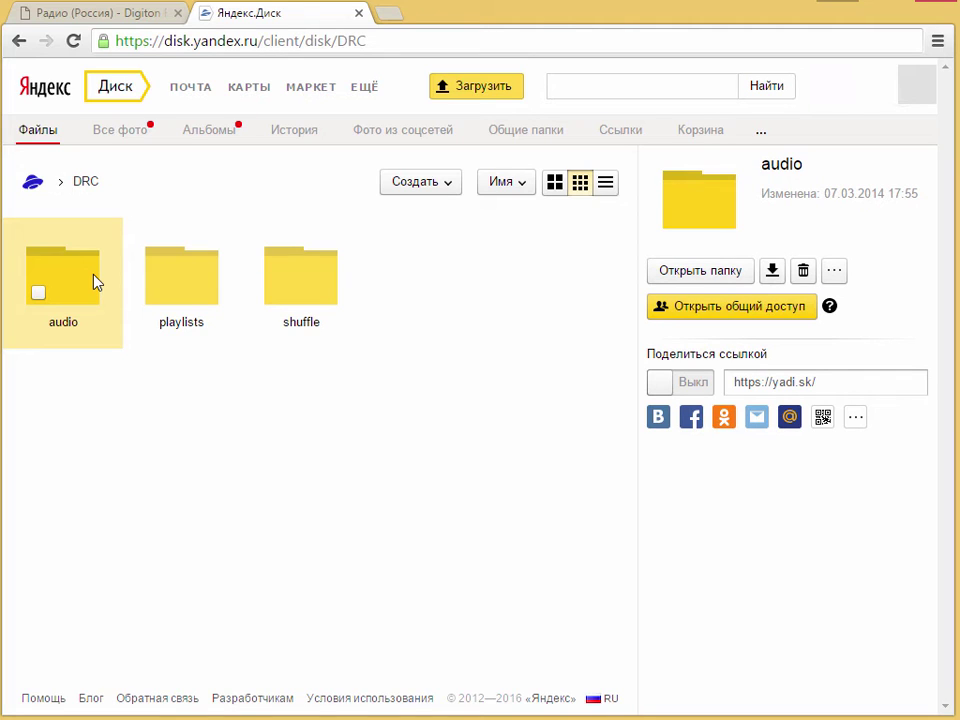
click(128, 17)
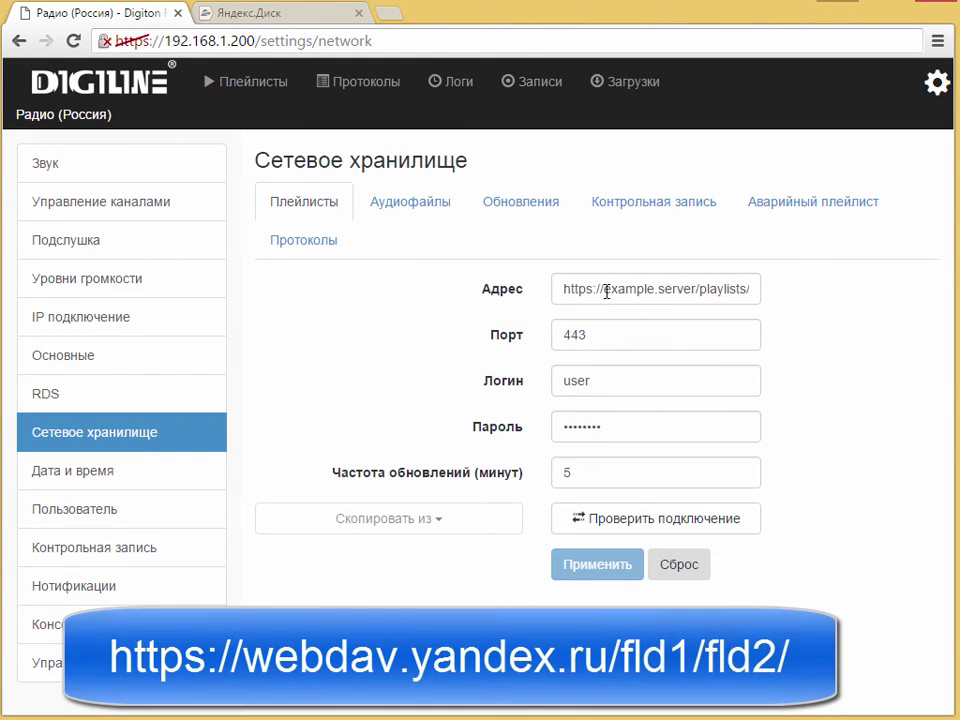
drag(603, 289, 758, 289)
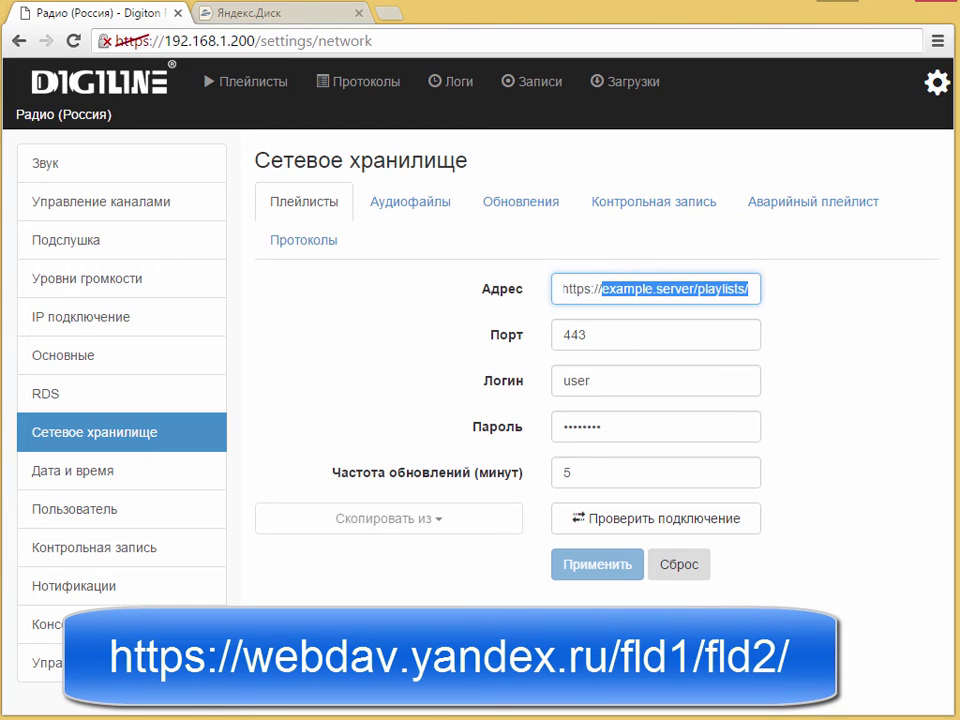
key(BackSpace)
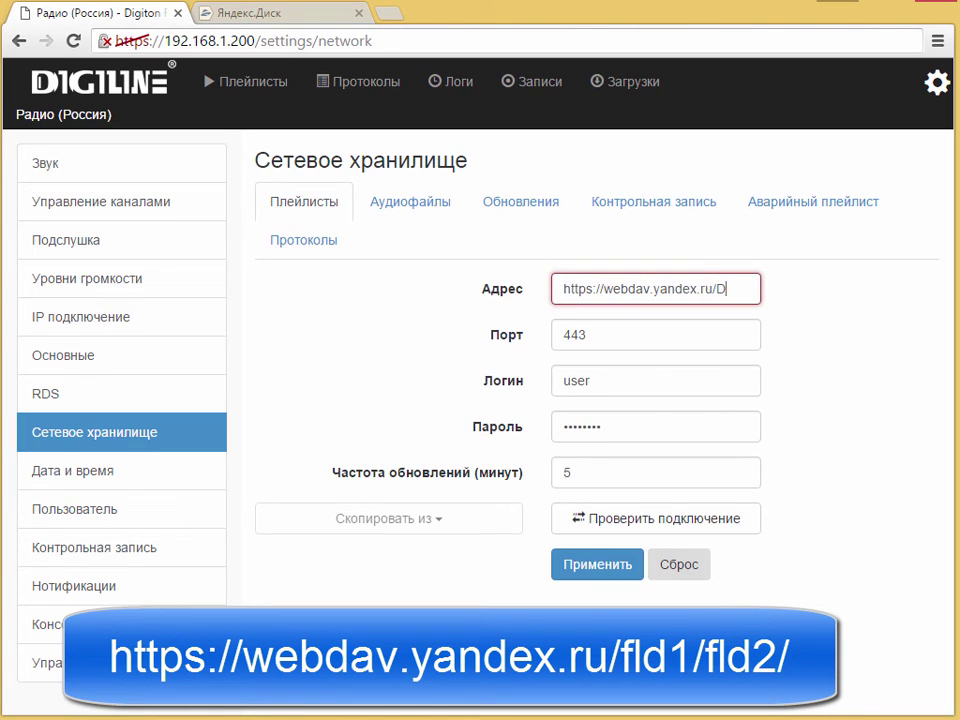
text(webdav.yandex.ru/DRC/playlists/)
- Switch to Yandex.Disk and examine the client/disk and DRC parts of the folder's web address
click(296, 14)
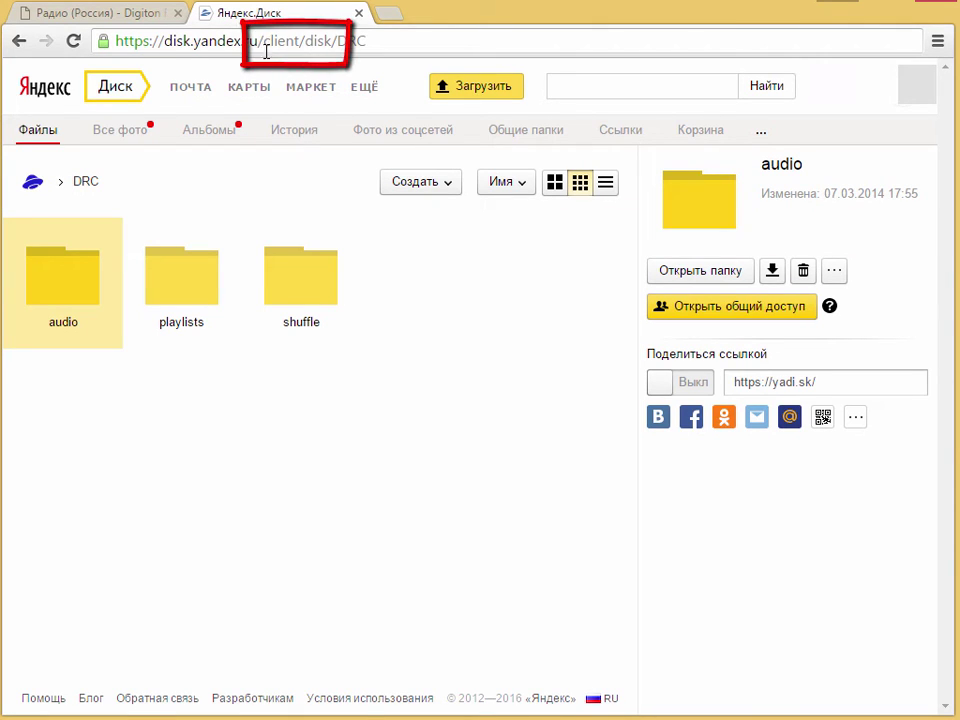
drag(263, 41, 332, 38)
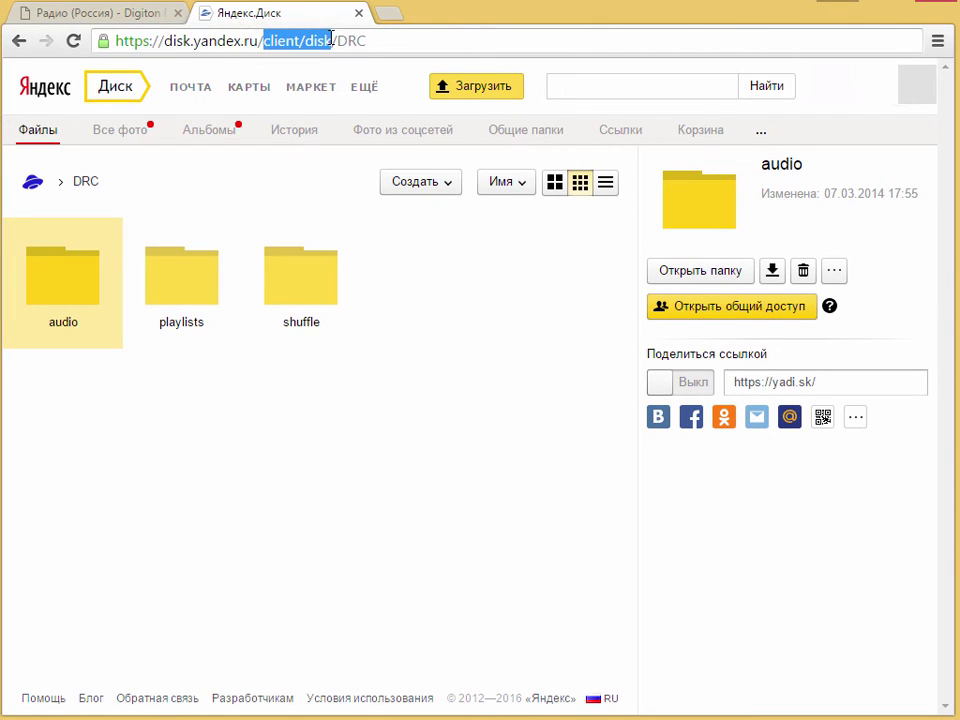
double_click(351, 41)
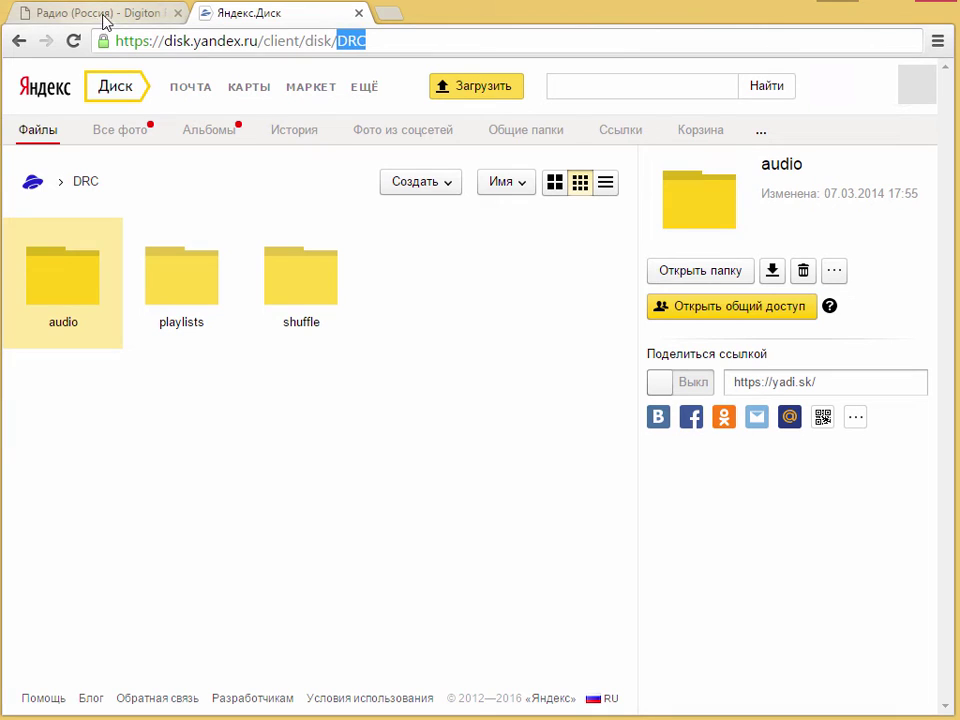
- Return to the device's playlists storage settings and enter the storage account's login and password
click(135, 18)
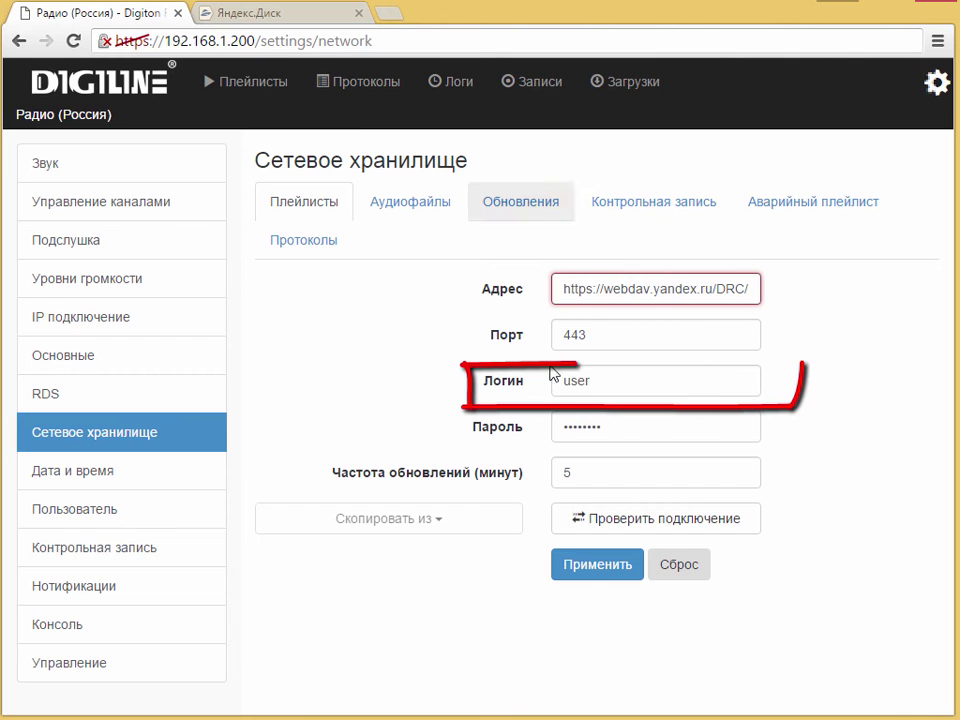
triple_click(599, 378)
key(ctrl+v)
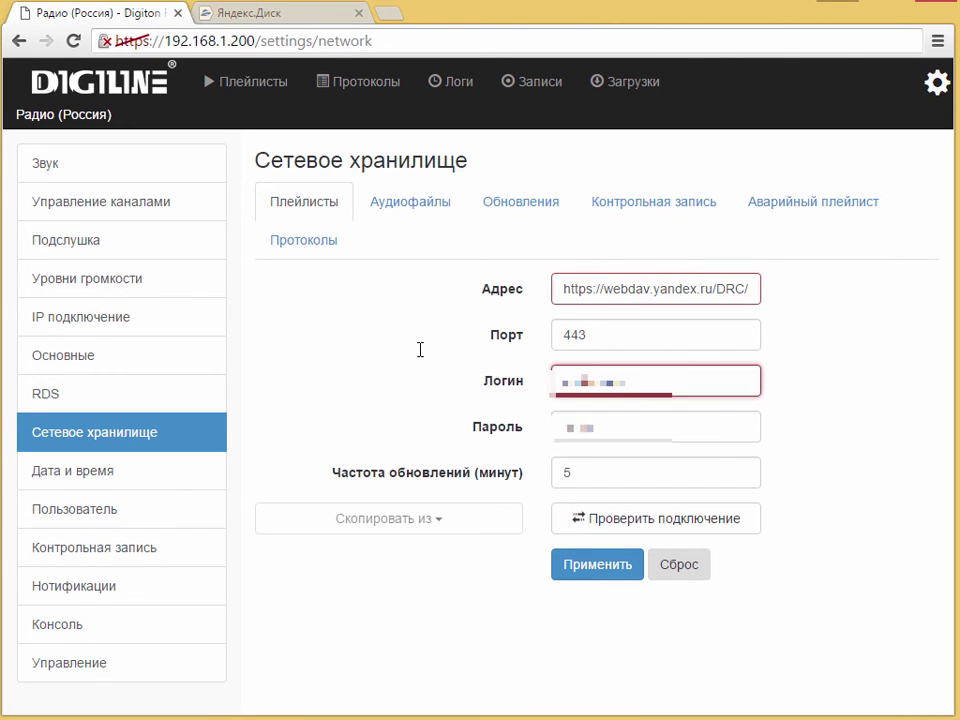
key(Tab)
key(ctrl+v)
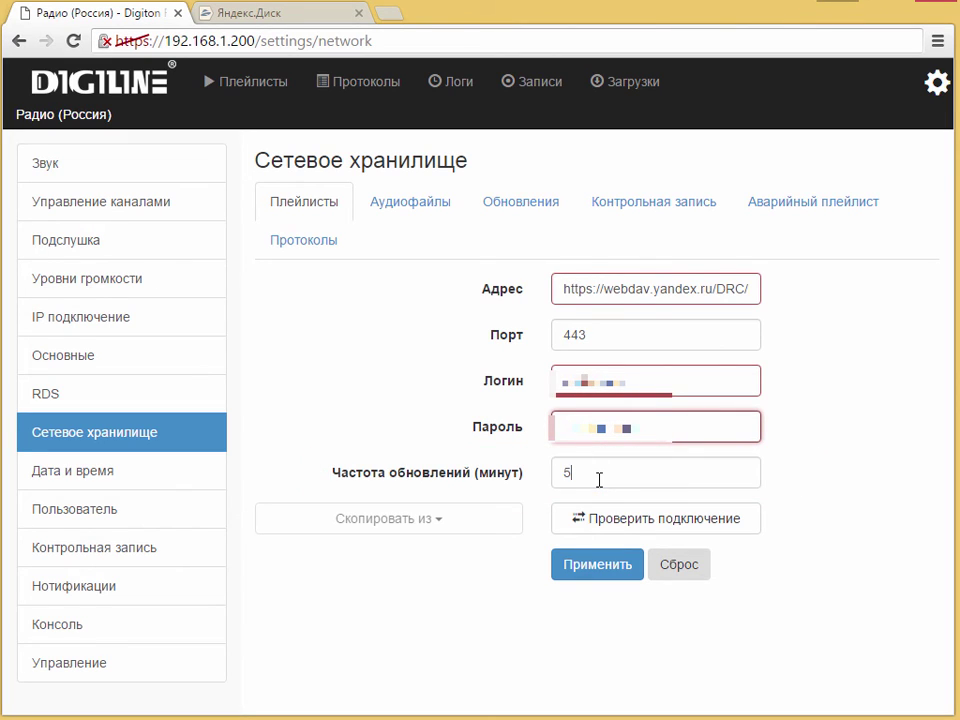
- Set the playlists update frequency to 1 minute, apply the storage settings and test the connection
double_click(599, 480)
text(1)
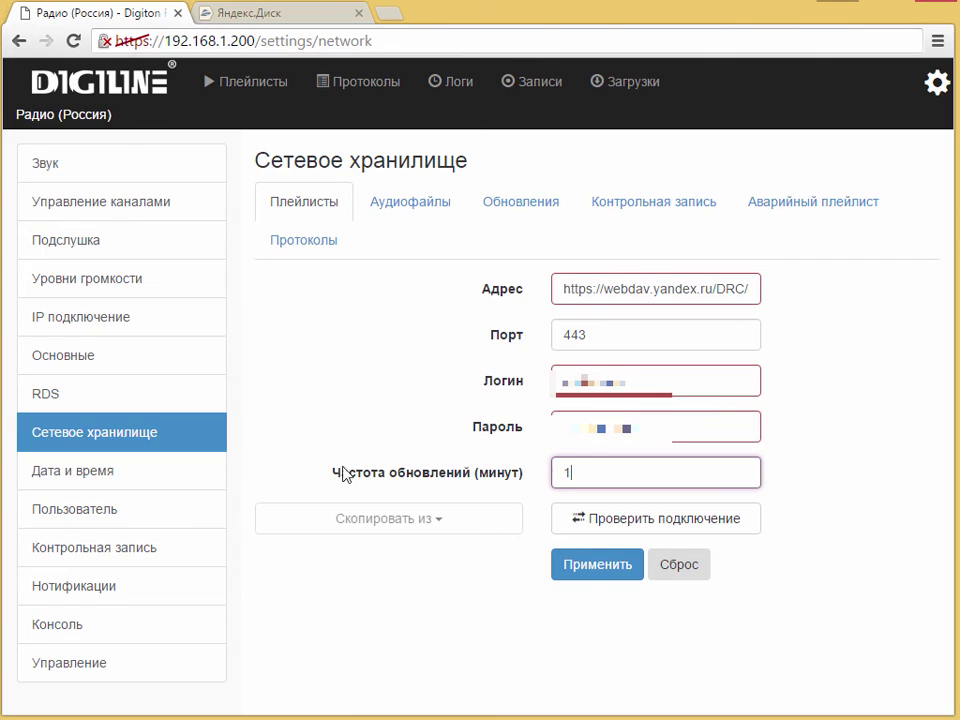
click(604, 568)
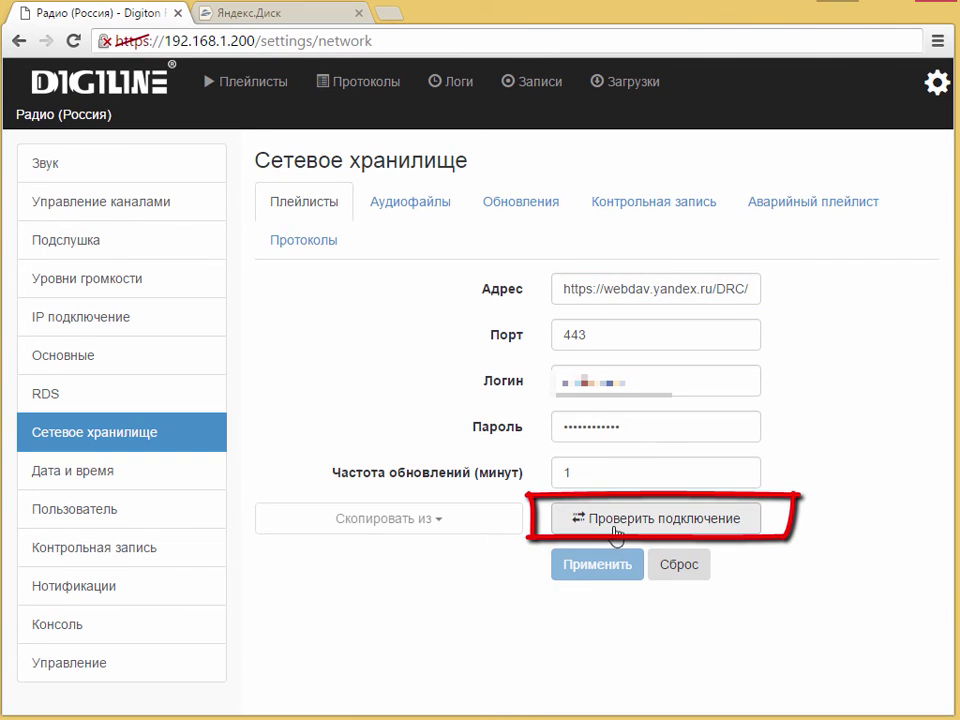
click(615, 529)
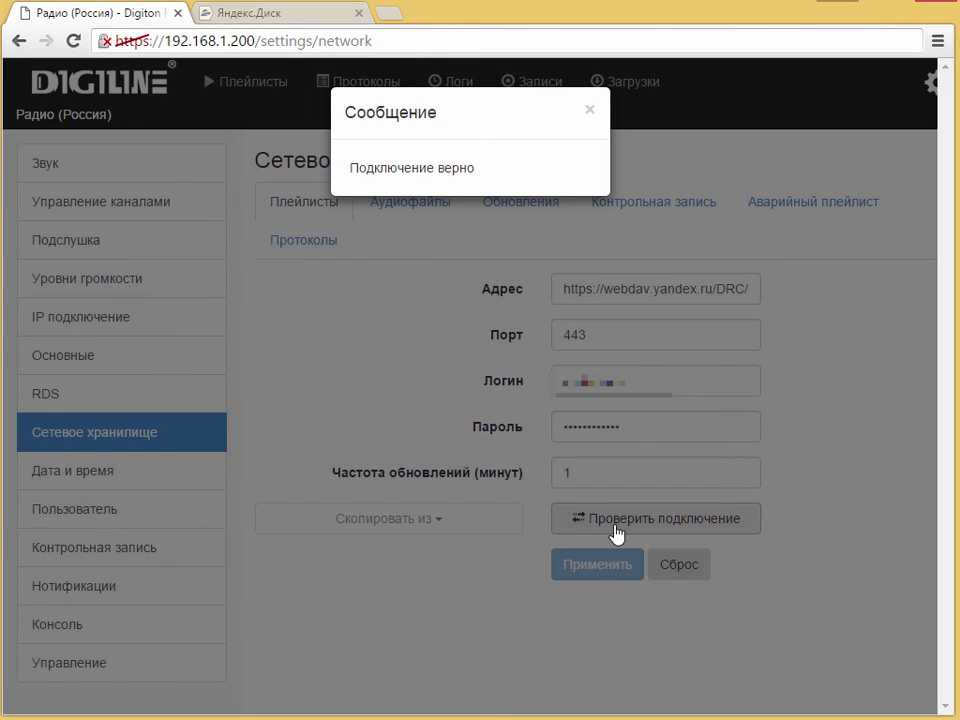
- Copy the playlists storage settings into the network storage settings for audio files (Аудиофайлы)
click(592, 113)
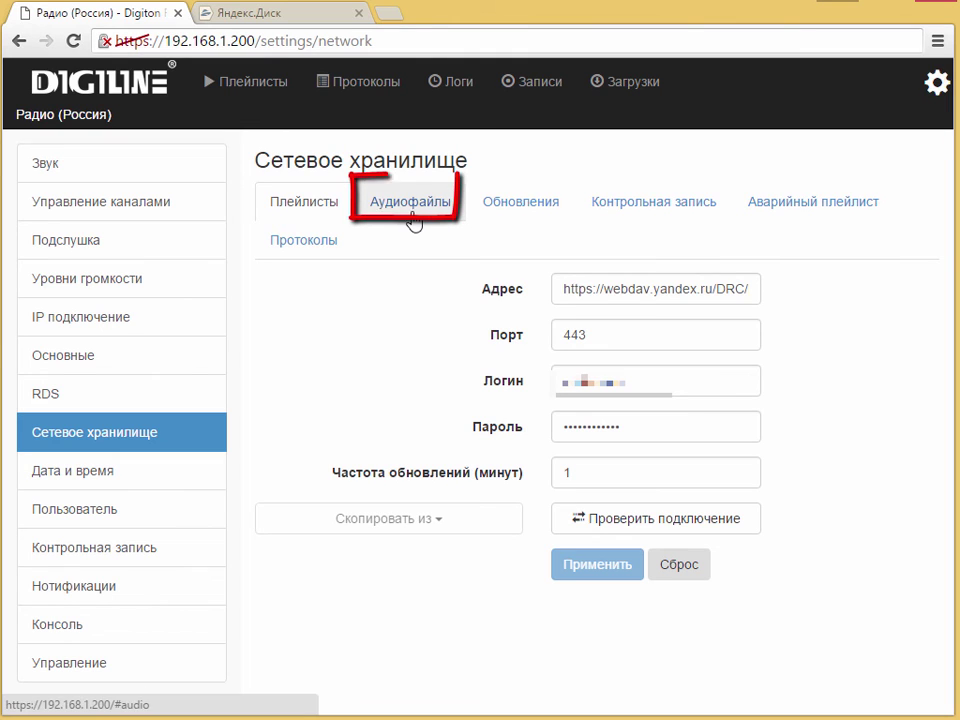
click(413, 220)
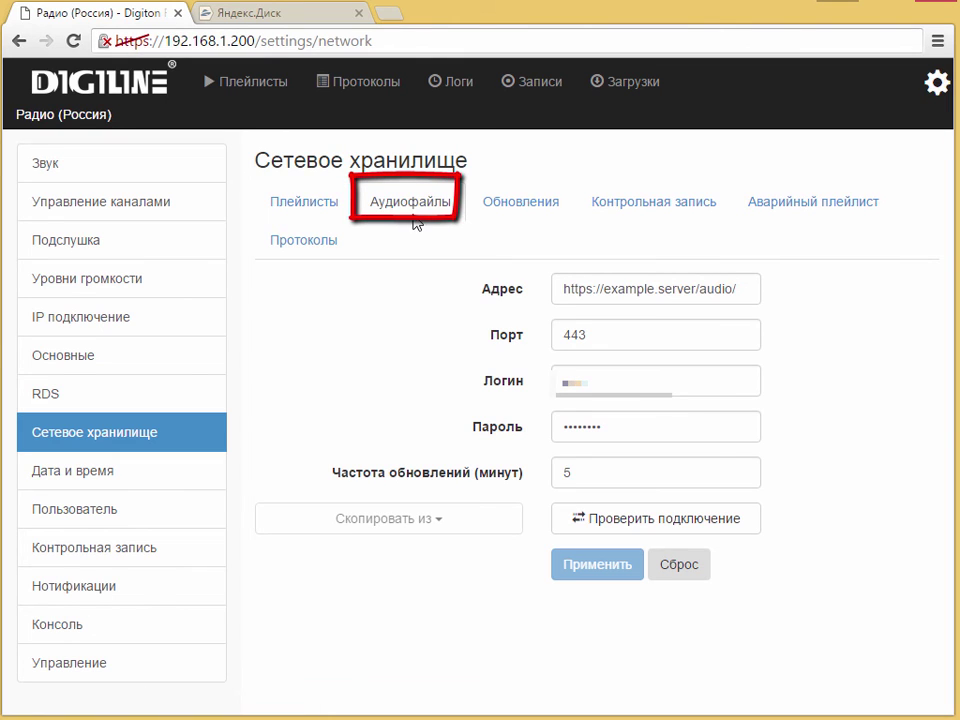
click(457, 535)
click(326, 561)
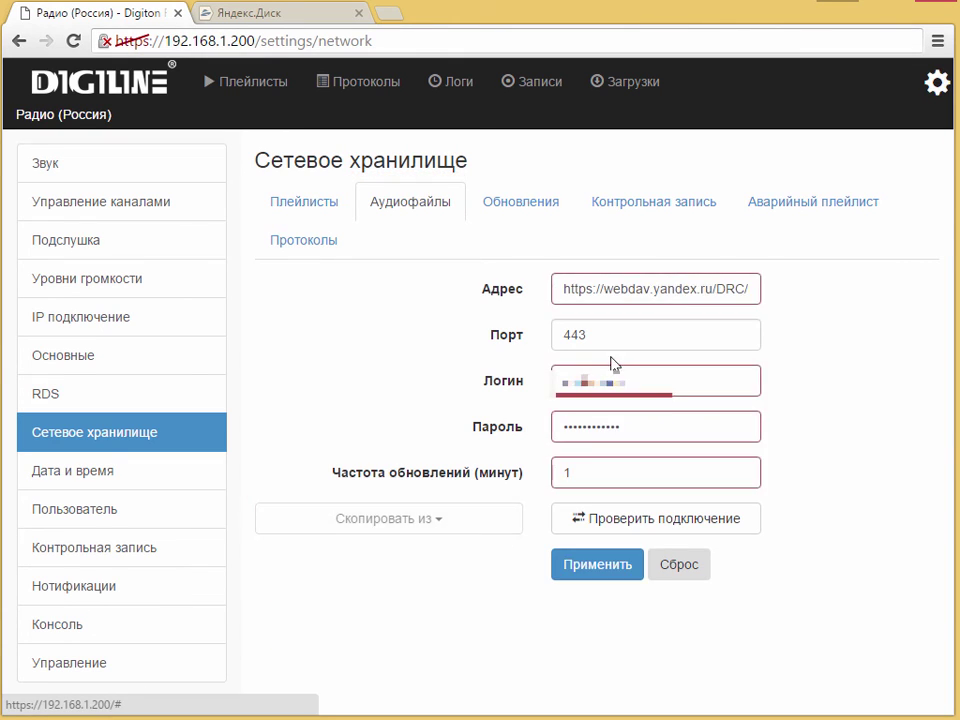
drag(710, 297, 876, 285)
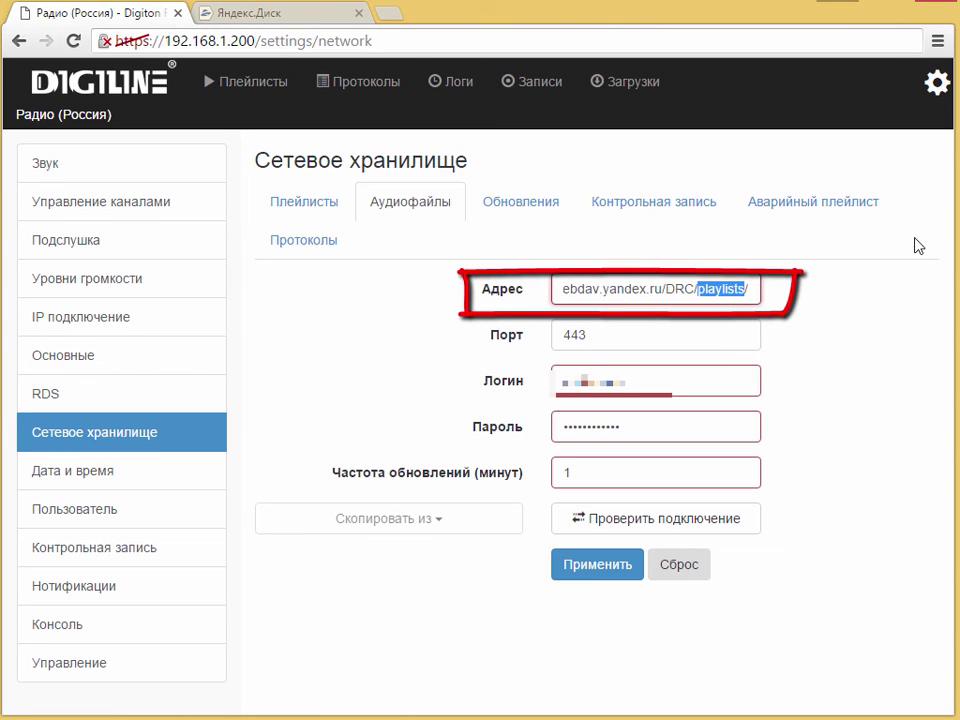
text(audio)
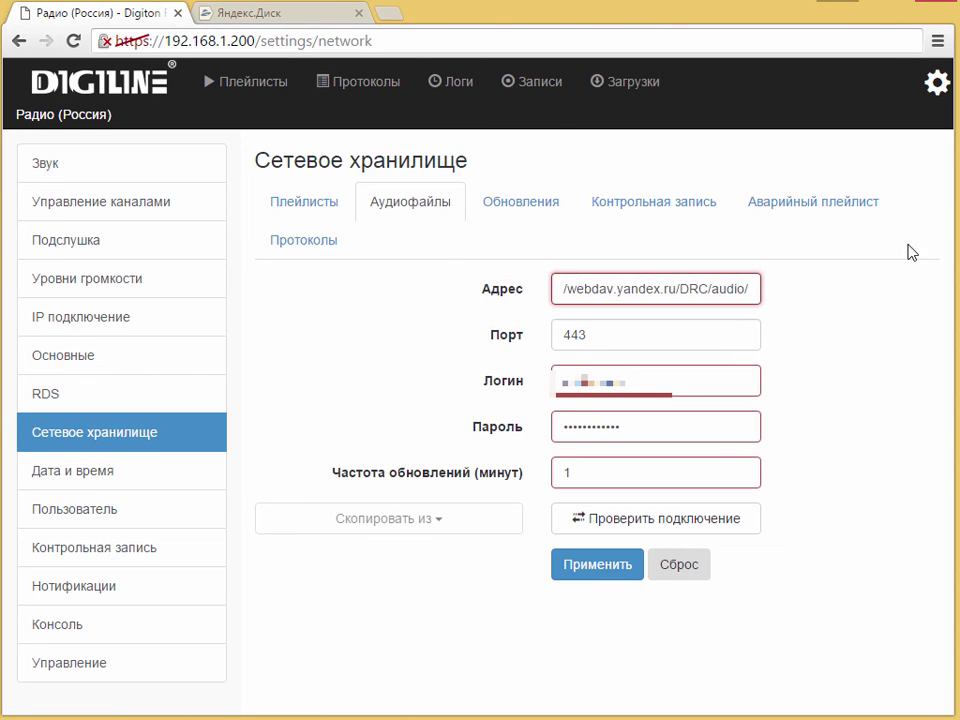
click(610, 565)
click(628, 526)
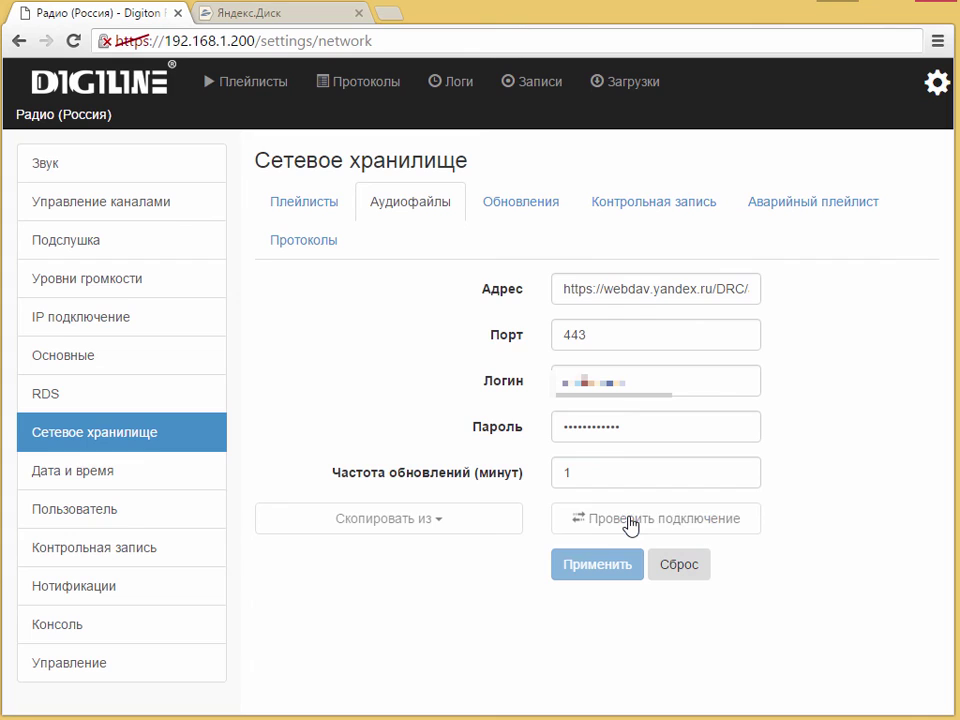
click(591, 112)
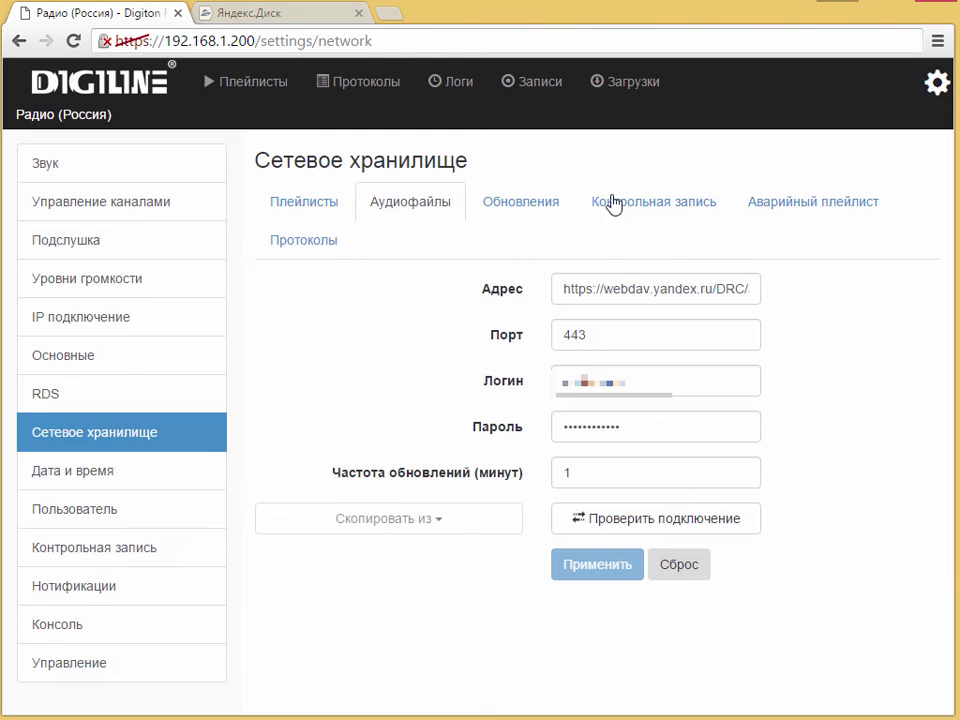
- Check the channel and playlist cache status on the device's home page, and view the playlist's block list
click(133, 87)
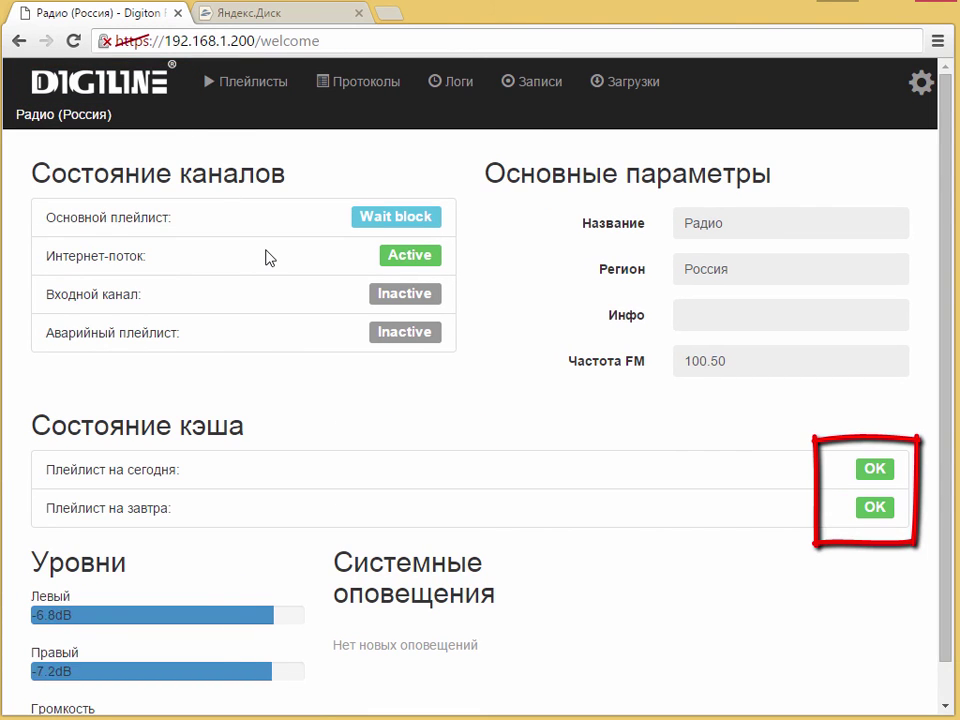
click(262, 98)
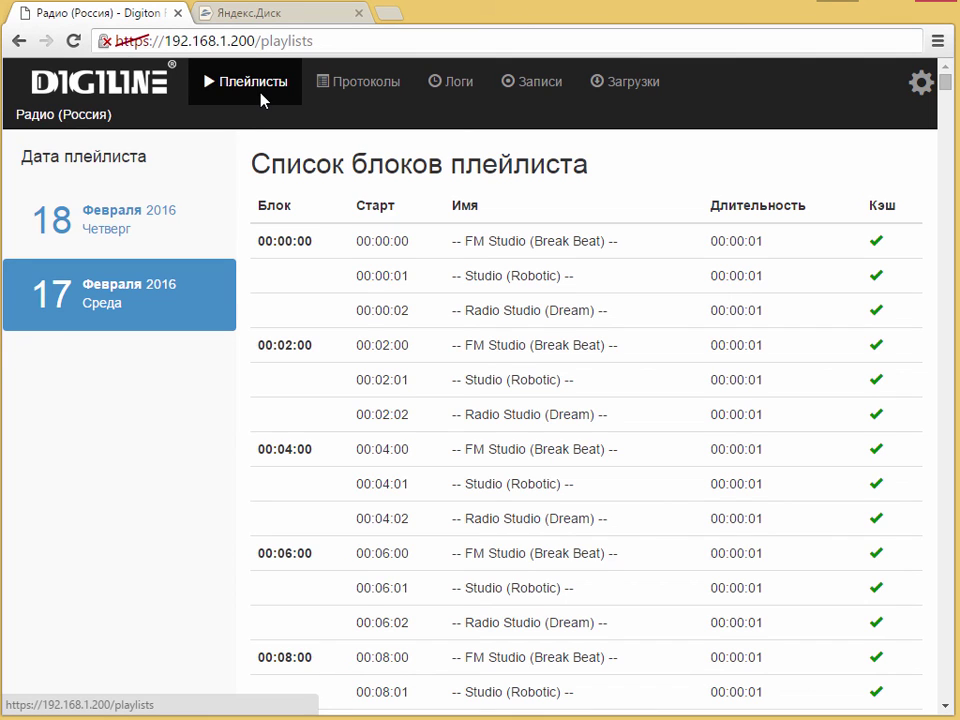
- Open the device settings and look up the emergency playlist's shuffle folder inside DRC on Yandex.Disk
click(921, 85)
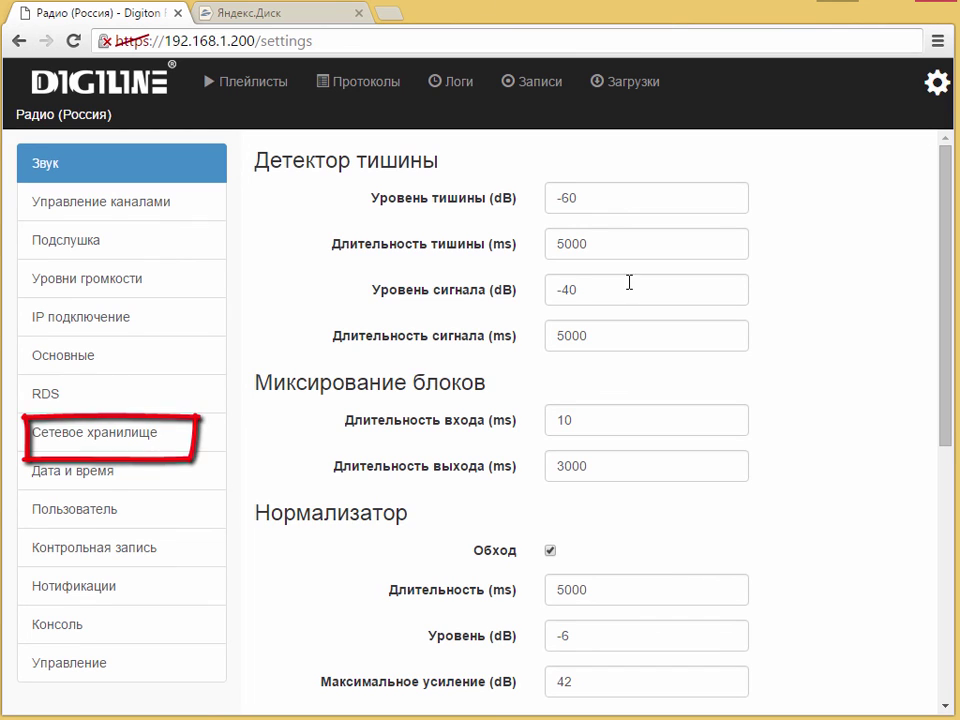
click(279, 17)
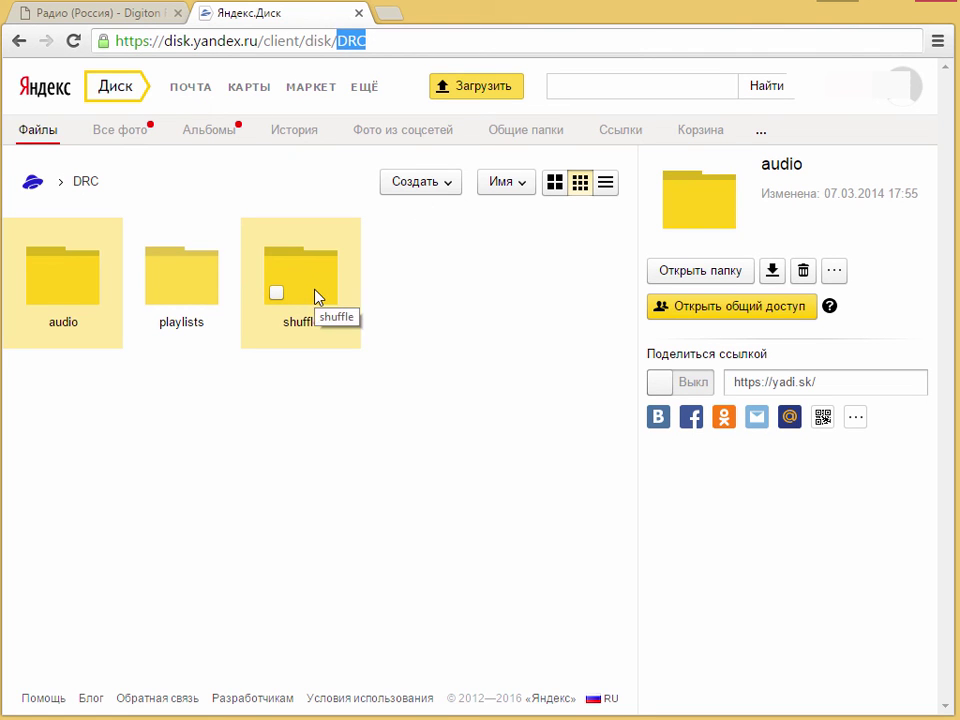
click(122, 8)
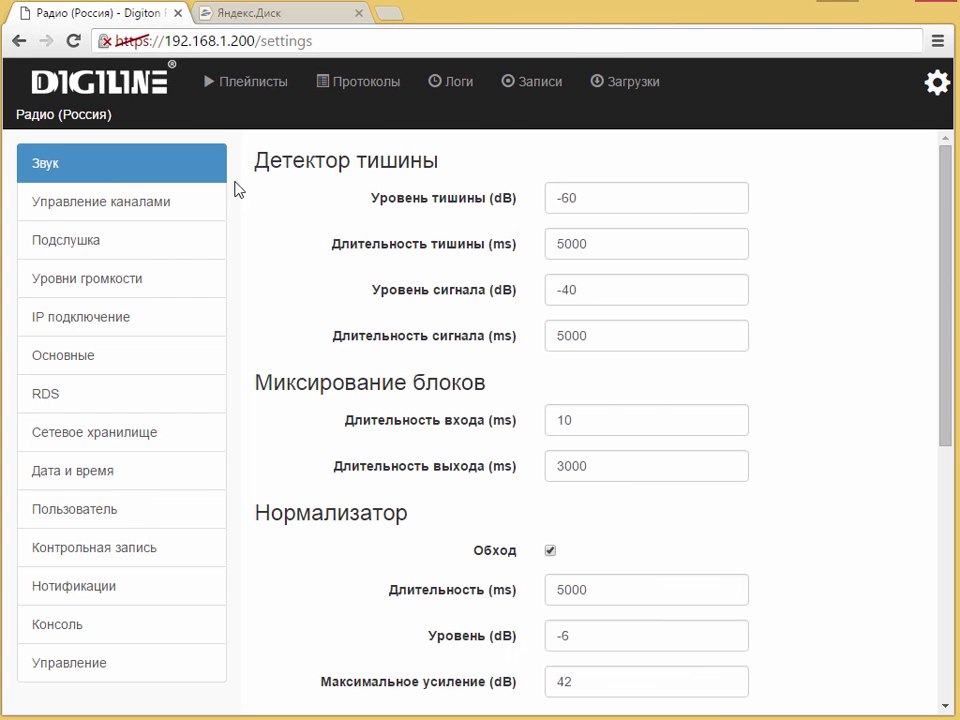
- Copy the playlists storage settings into the network storage settings for the emergency playlist (Аварийный плейлист)
click(120, 431)
click(780, 205)
click(435, 521)
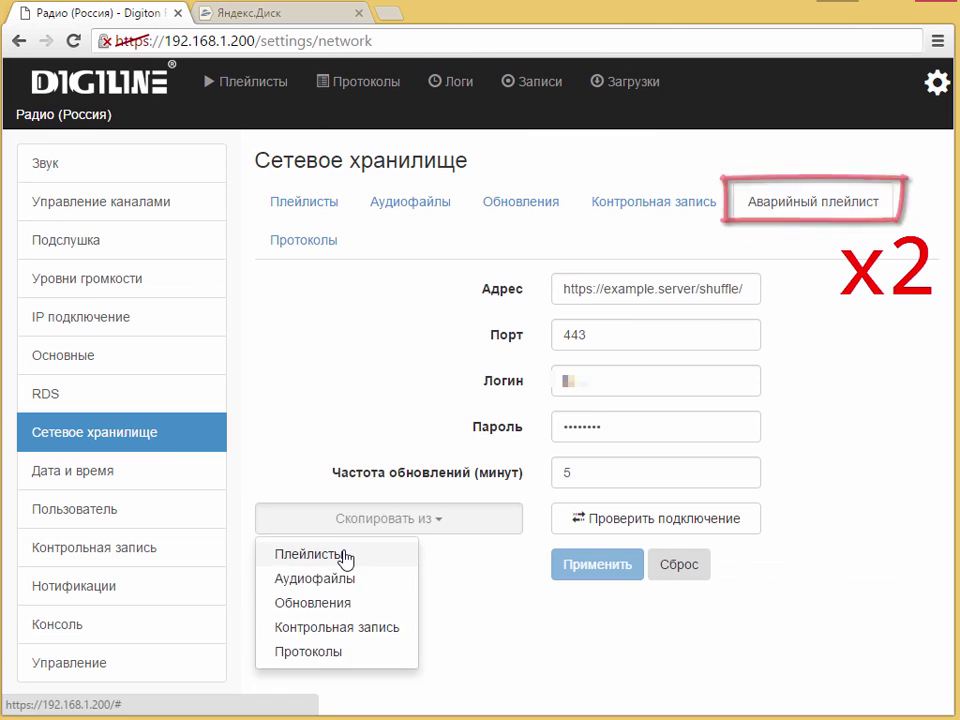
click(343, 557)
double_click(755, 288)
text(shuffle/)
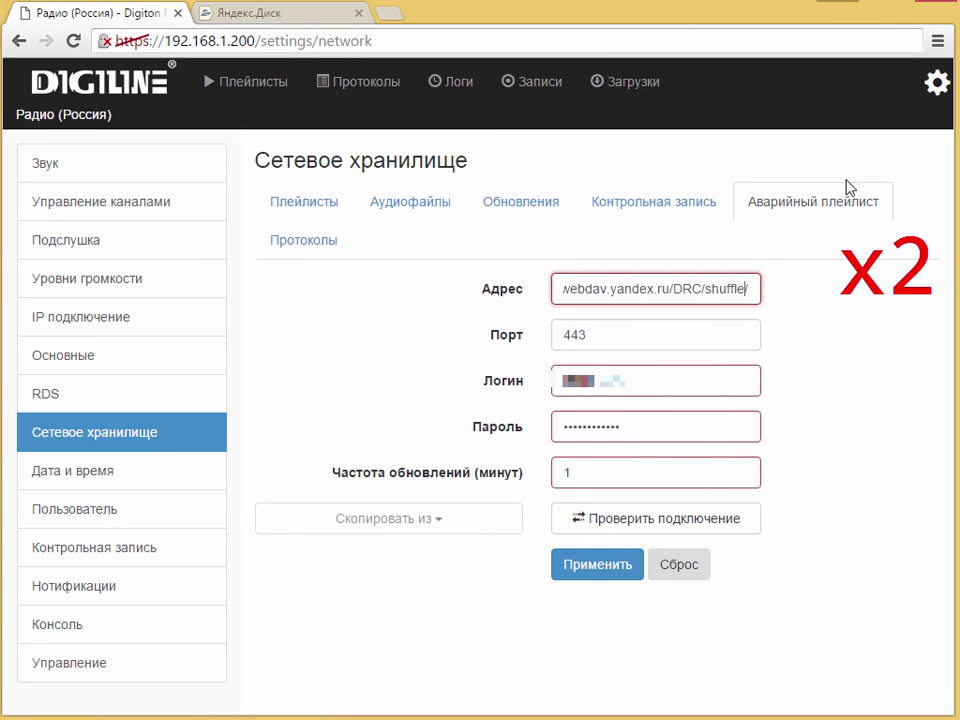
click(634, 521)
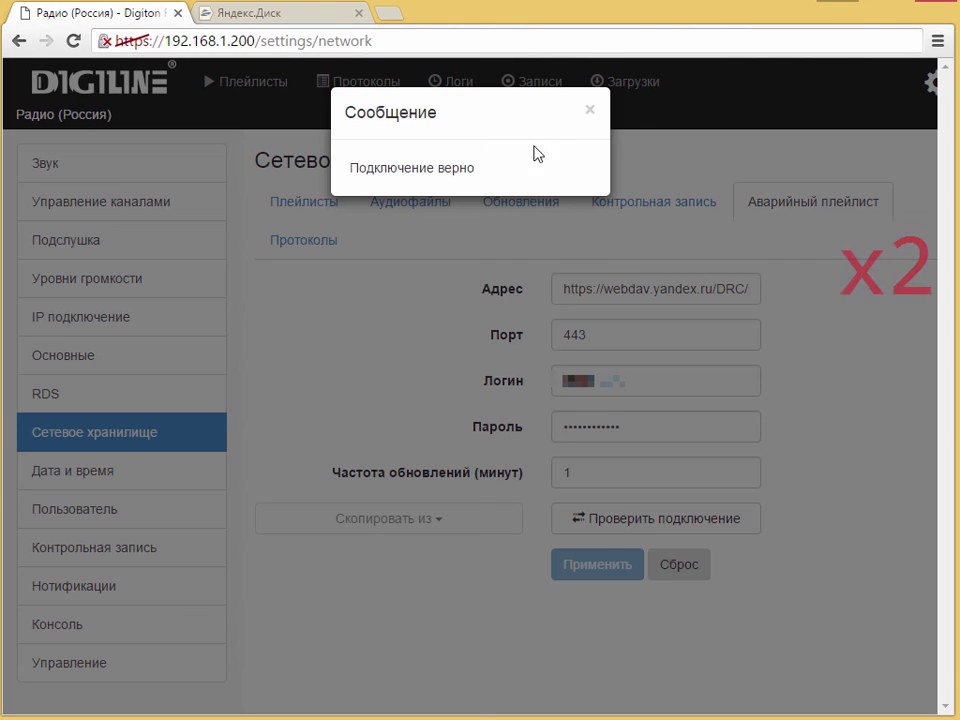
click(589, 113)
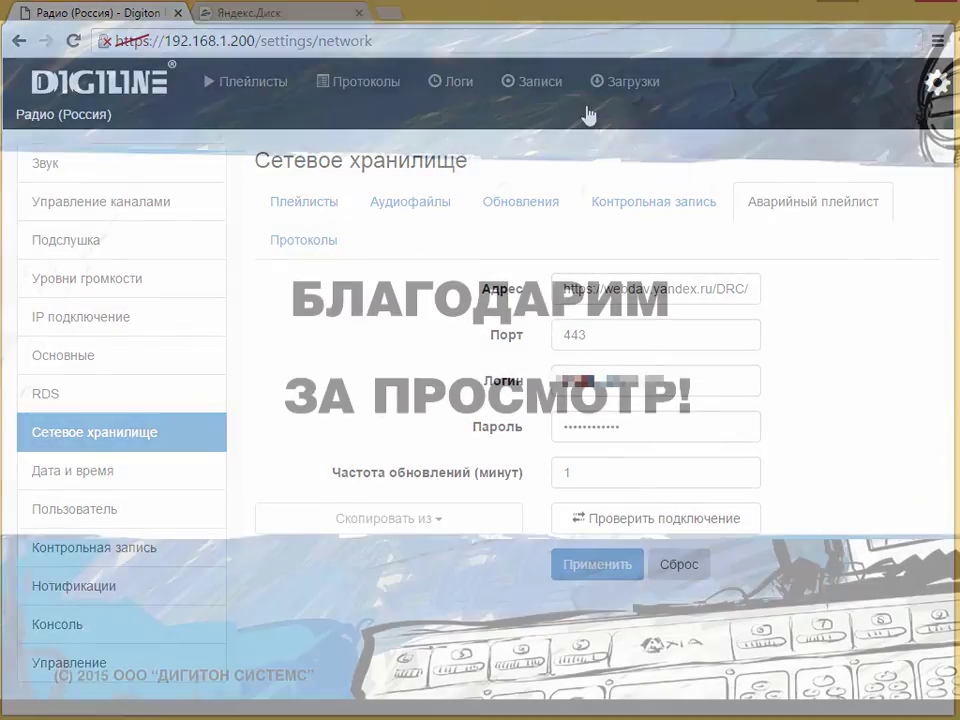